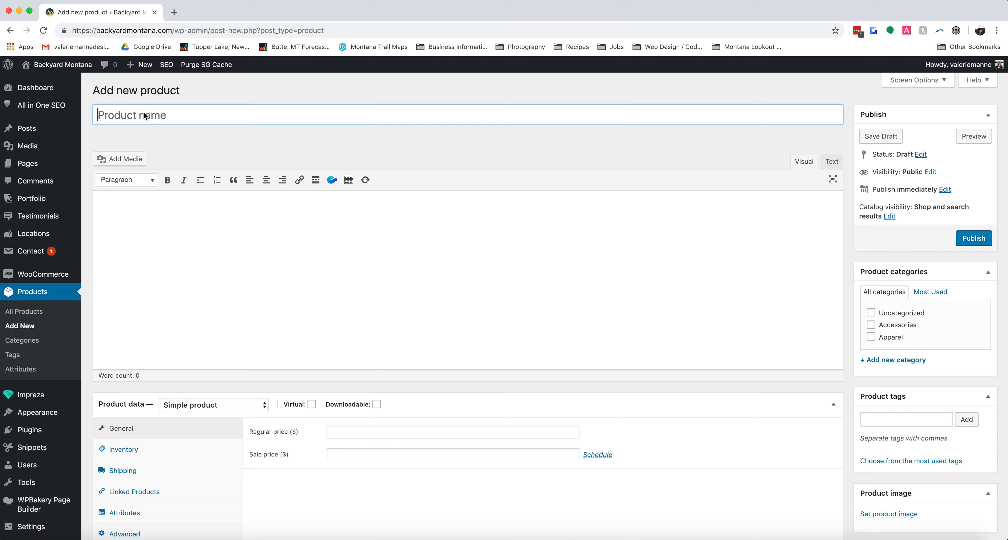
Name the new product "Montana Fish Sticker".
type("Monta")
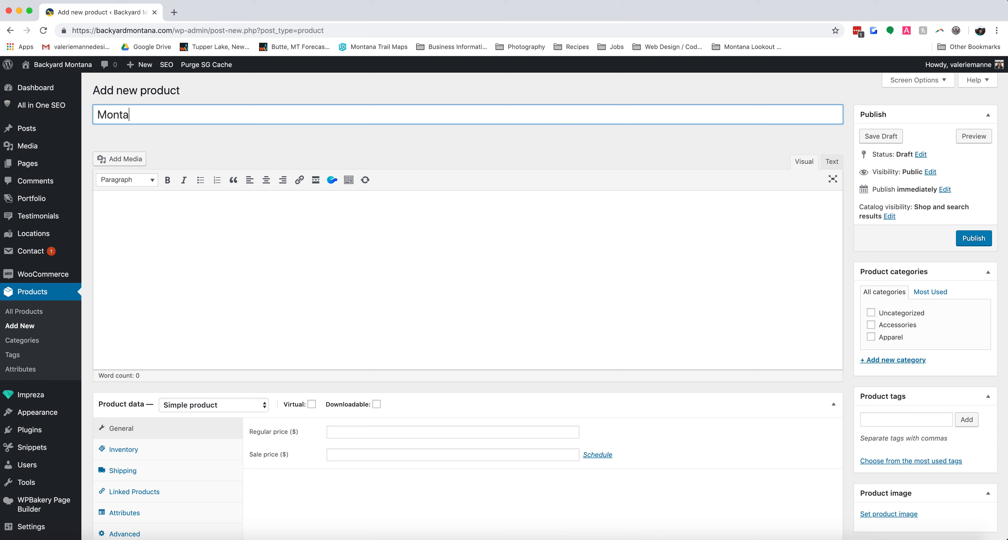
type("na Fish Sticker")
key("Tab")
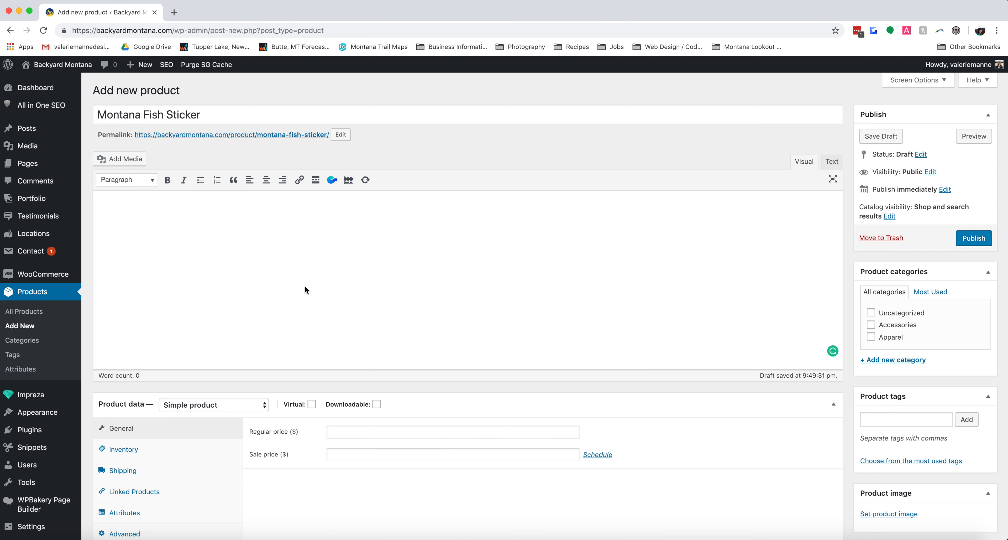
Enter "Long description goes here!" as the main product description and assign the product to the Accessories category.
type("Long description goes here!")
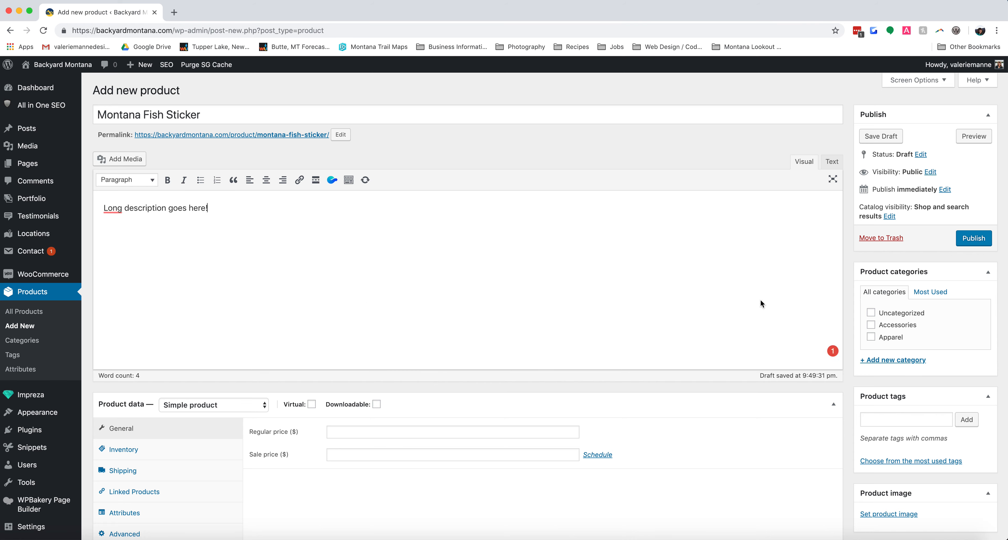
left_click(871, 325)
Set golden-trout-image.jpg from the media library as the product image.
scroll(849, 341, "down", 8)
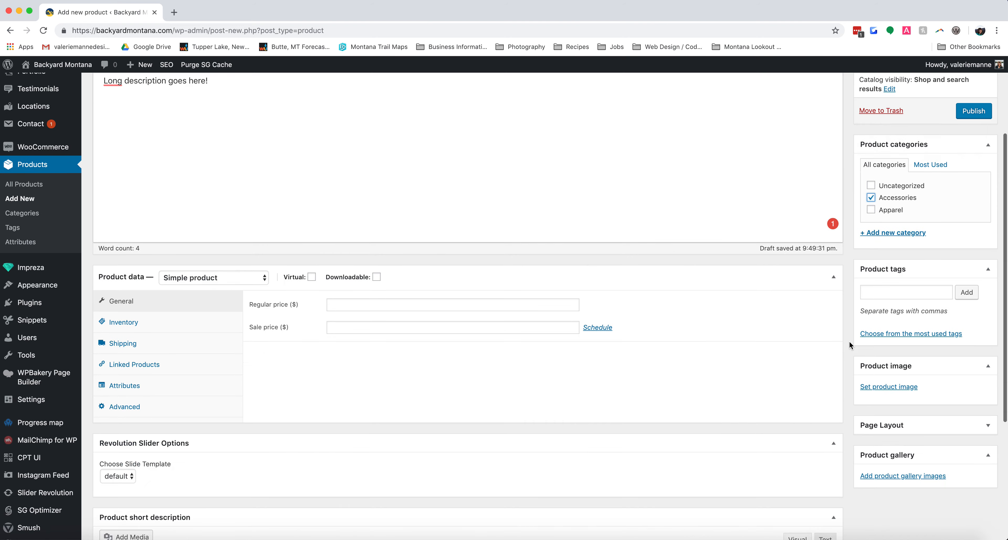
scroll(849, 340, "up", 1)
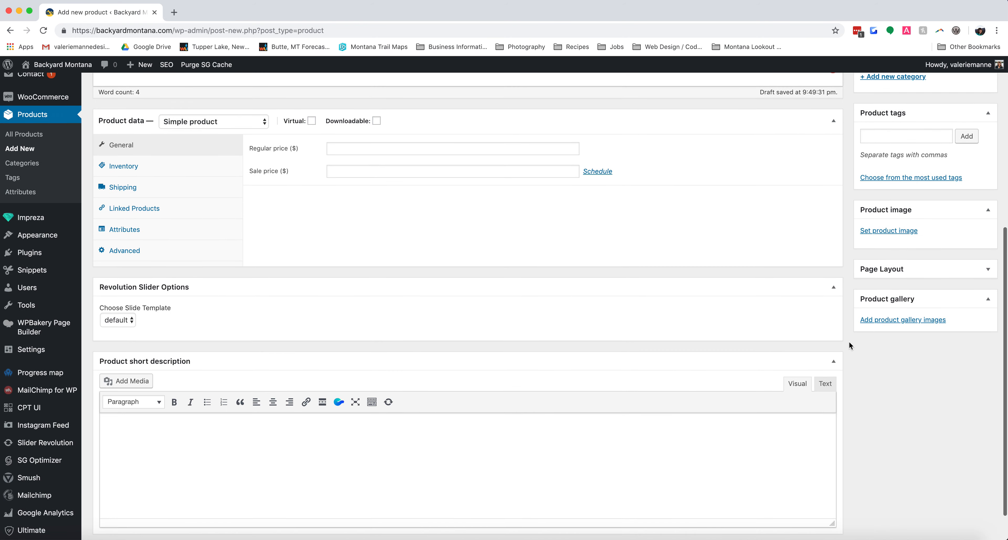
left_click(916, 231)
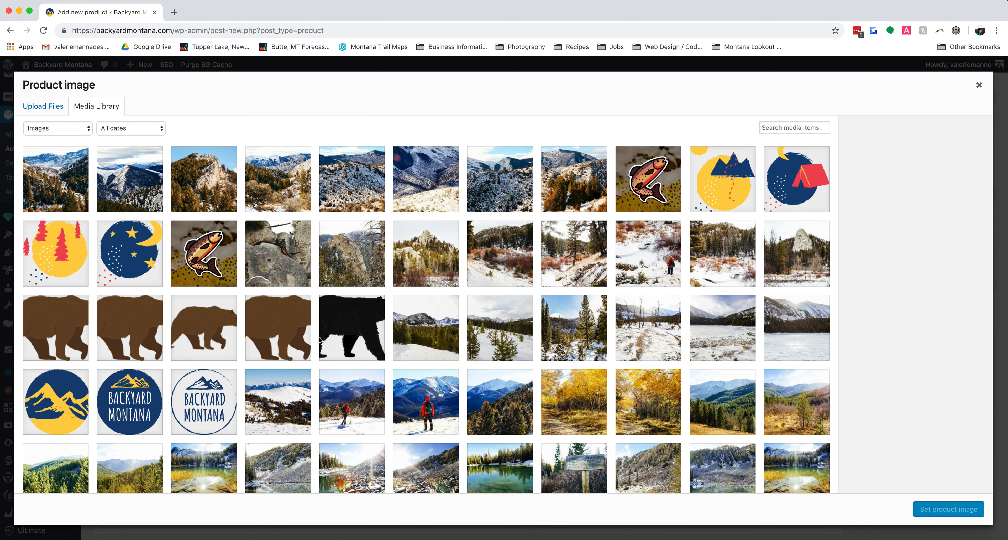
left_click(204, 257)
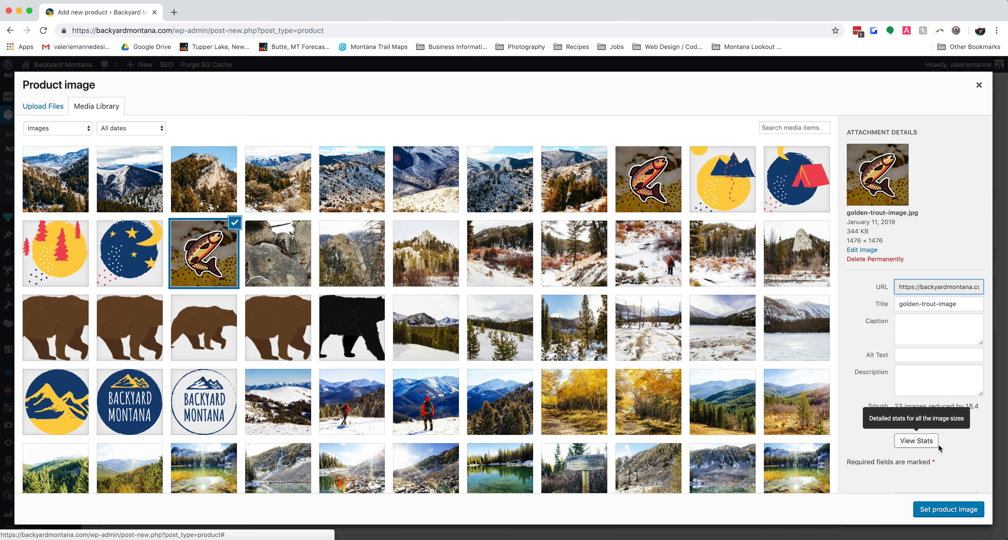
left_click(965, 513)
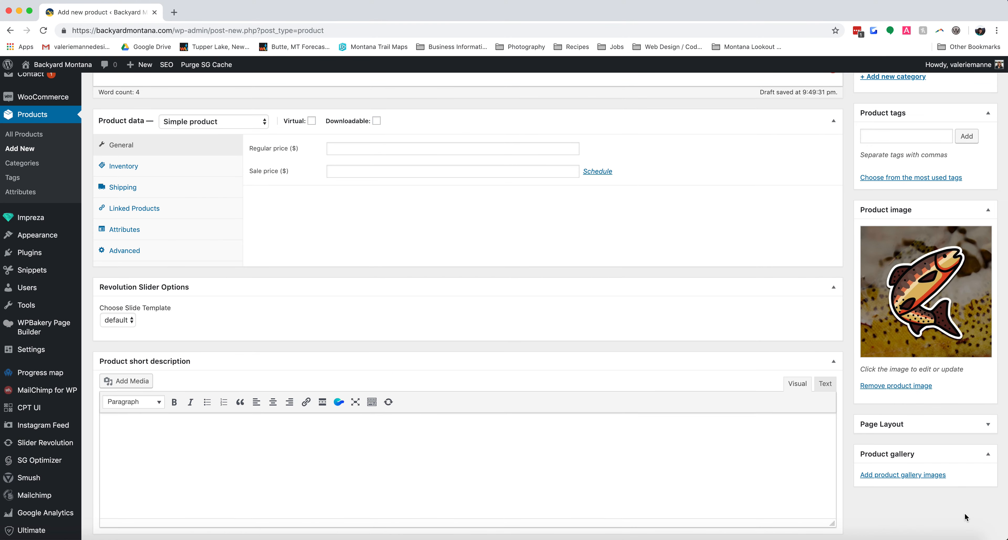
Enter "Short description goes here!" as the product short description.
scroll(972, 509, "down", 2)
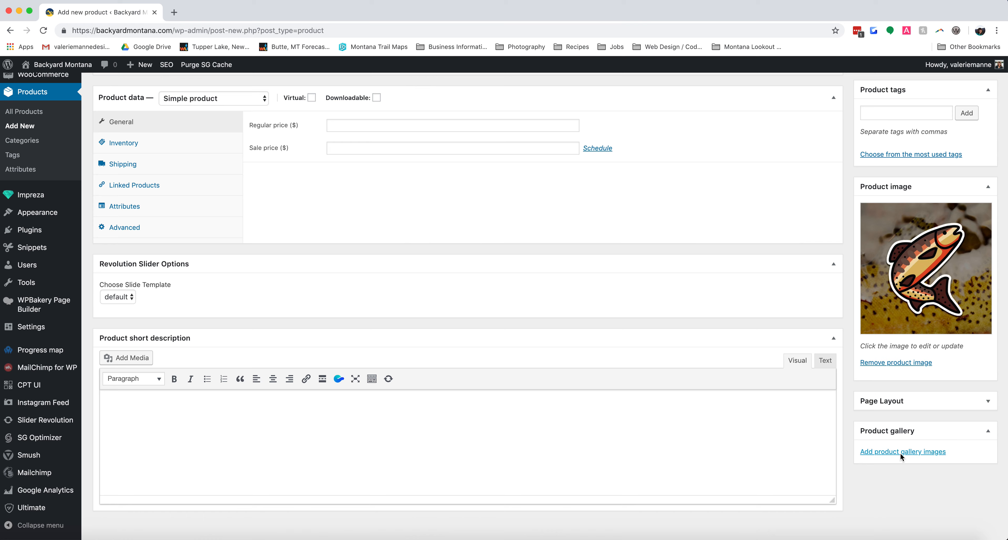
left_click(242, 399)
type("Short descrip")
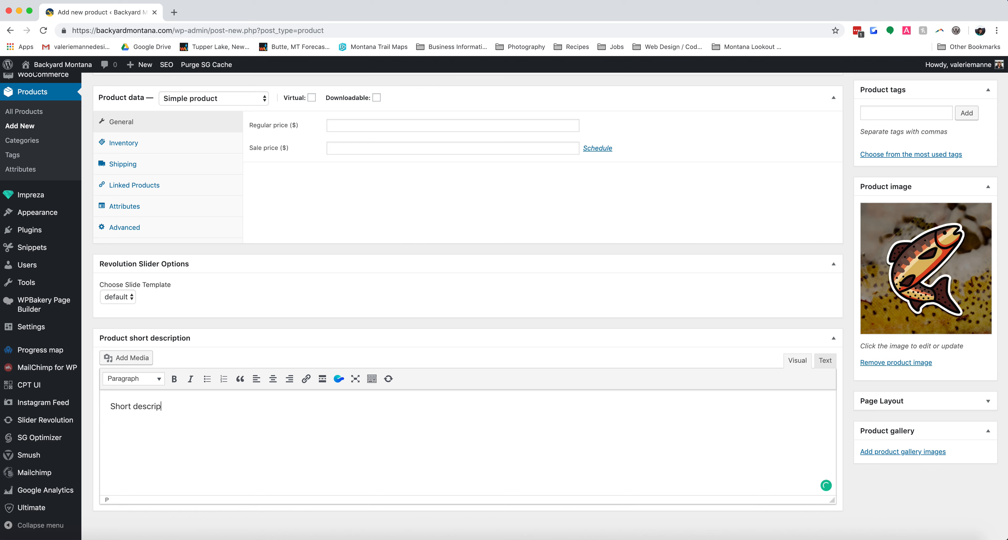
type("tin")
type("n goes here!")
Change the product type to Variable product.
scroll(272, 434, "up", 3)
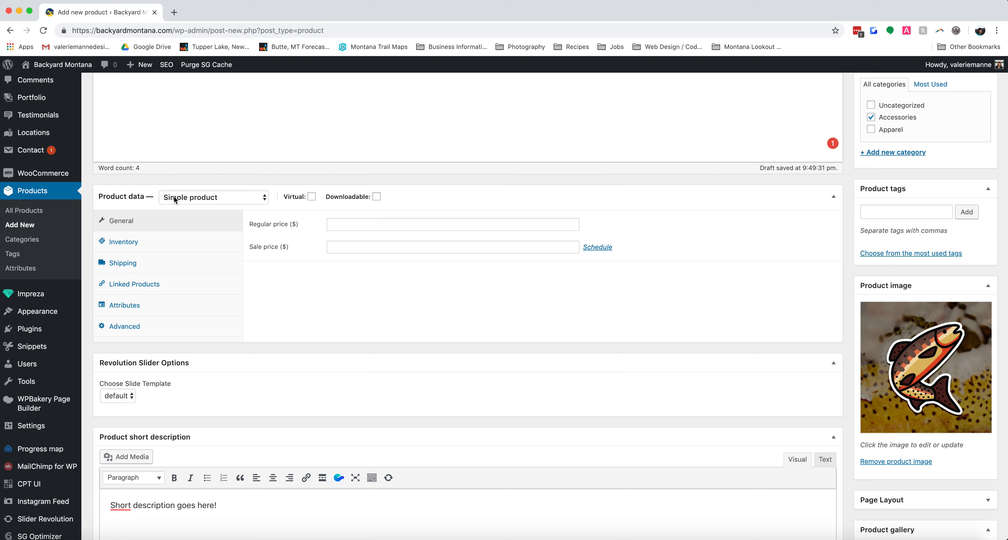
left_click(232, 198)
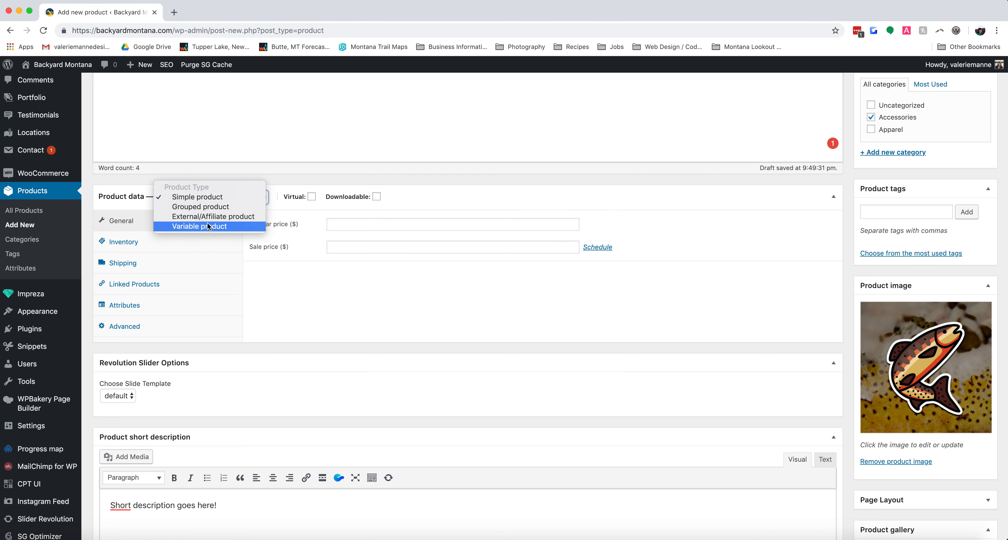
left_click(196, 226)
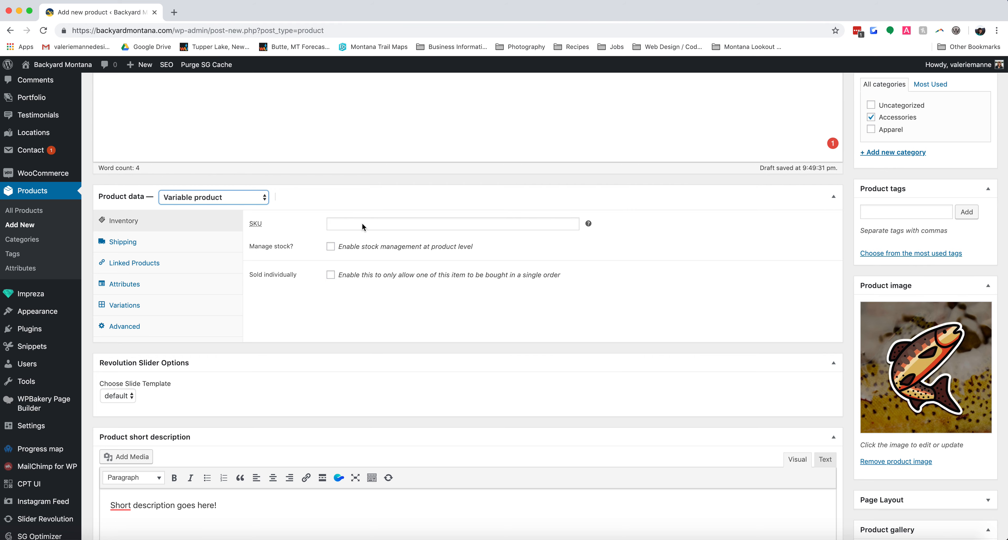
Enable stock management at product level to view its options and disable it again.
left_click(331, 247)
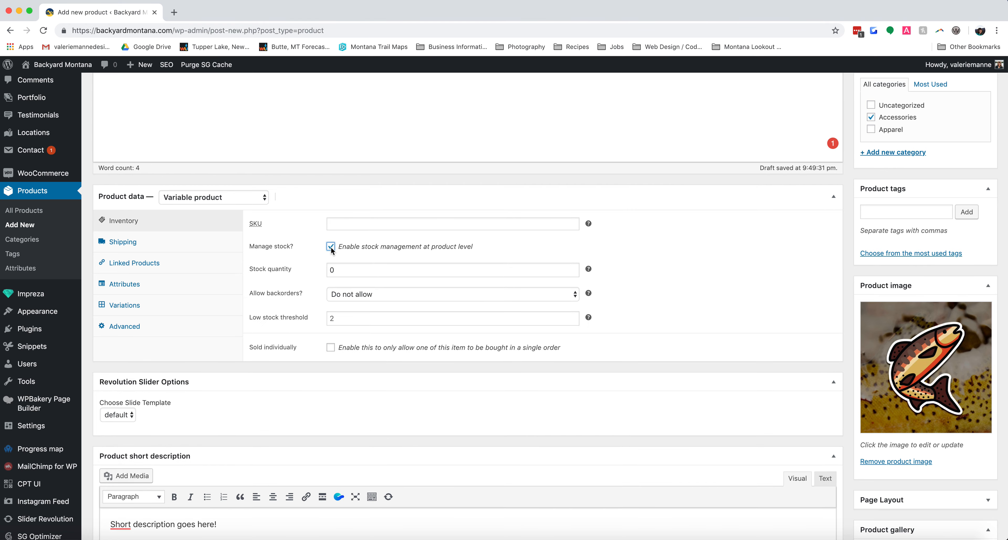
left_click(330, 247)
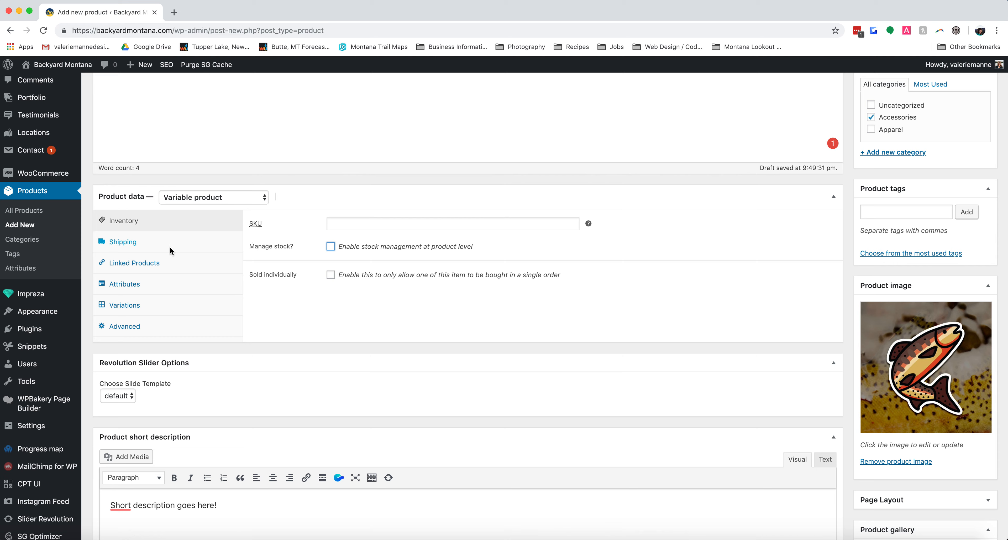
Examine the product's shipping settings, including the available shipping classes.
left_click(131, 244)
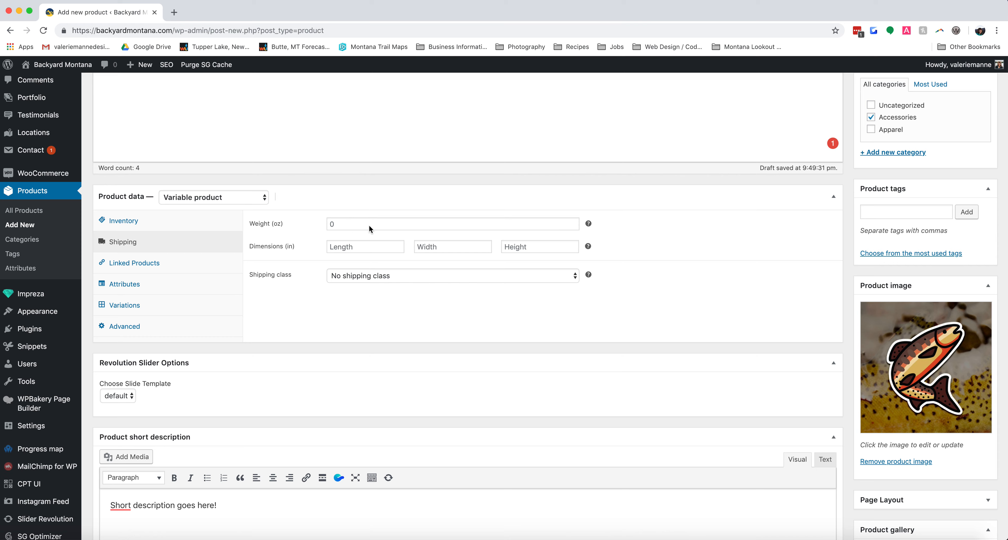
left_click(407, 278)
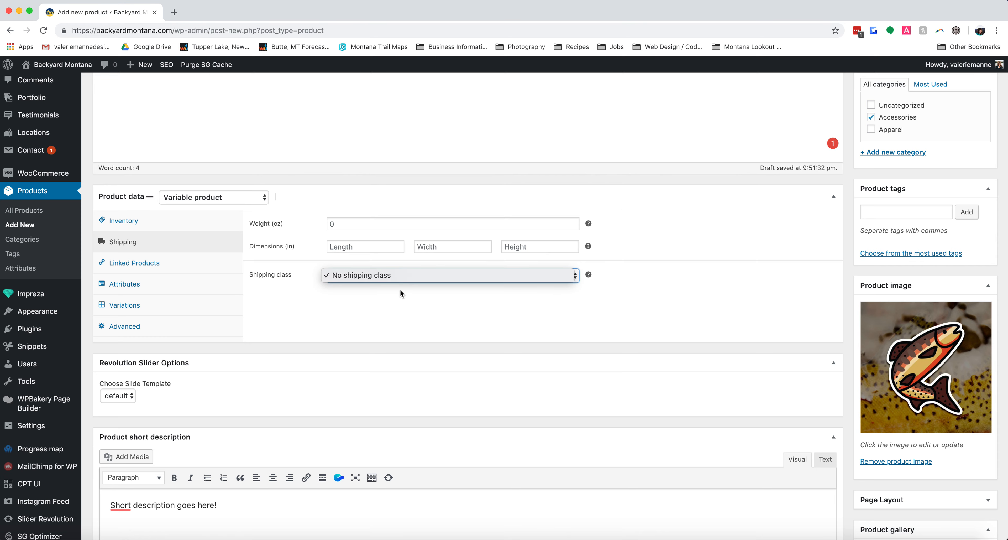
left_click(378, 275)
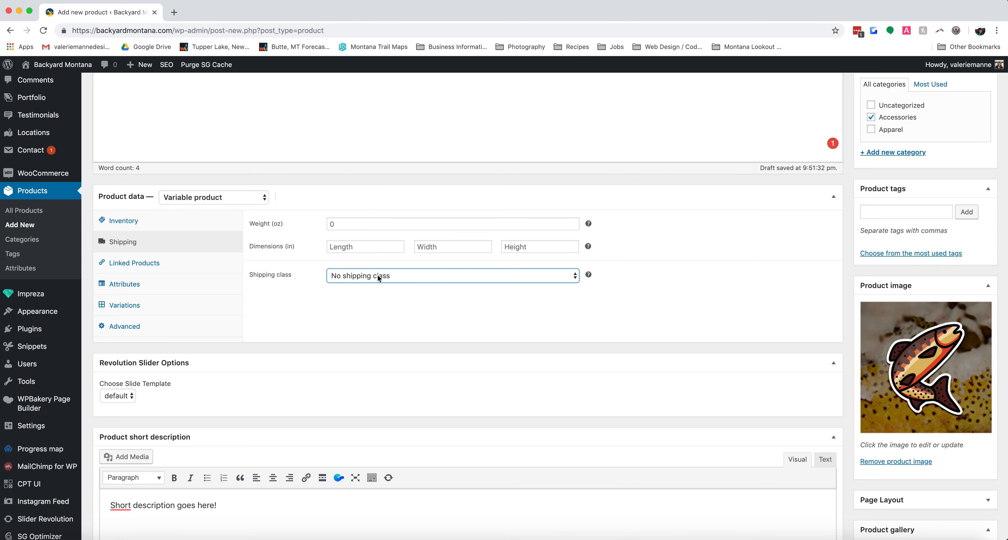
left_click(414, 277)
left_click(384, 295)
left_click(409, 275)
left_click(392, 292)
Try adding the Montana Camping Vintage Navy Unisex Tee as an upsell in the linked products and remove it again.
left_click(127, 262)
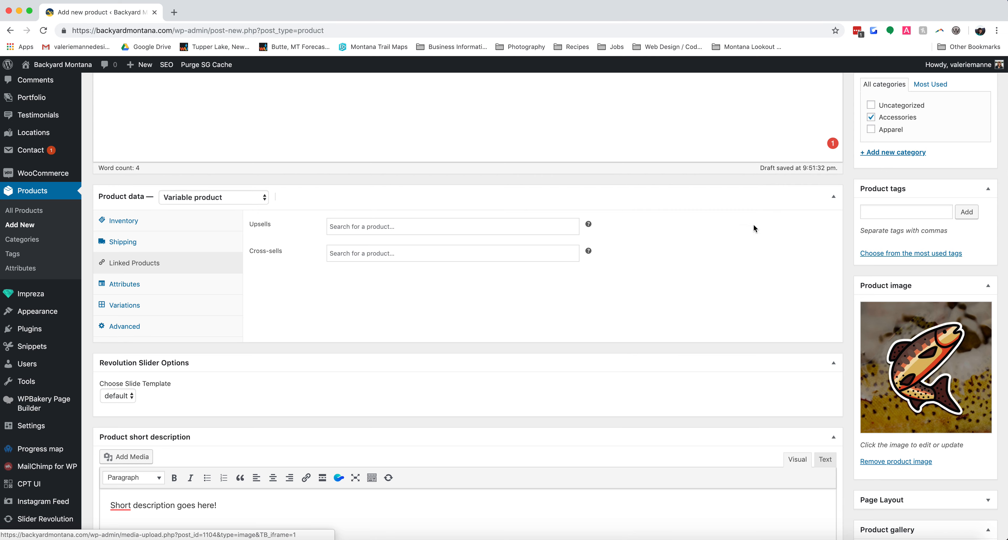
scroll(629, 209, "up", 2)
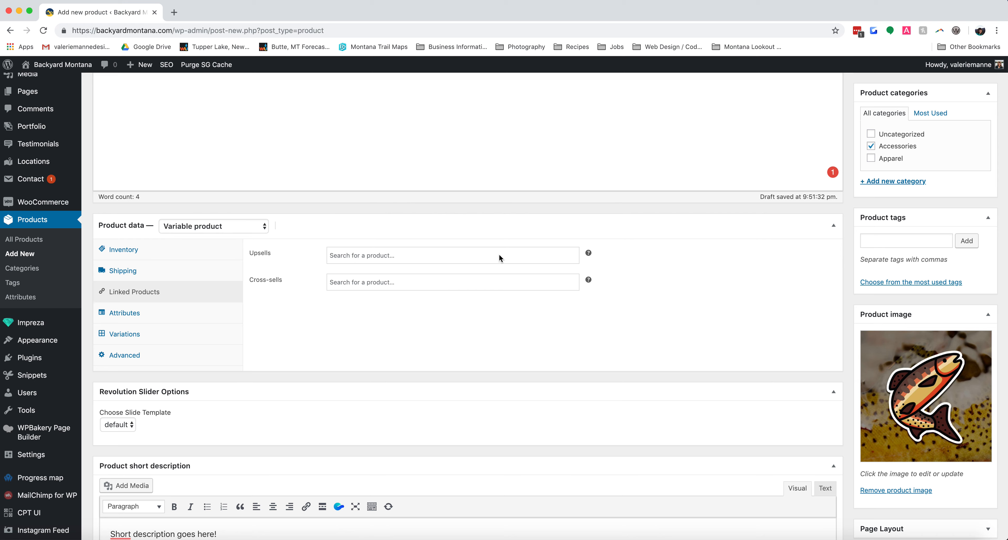
left_click(443, 253)
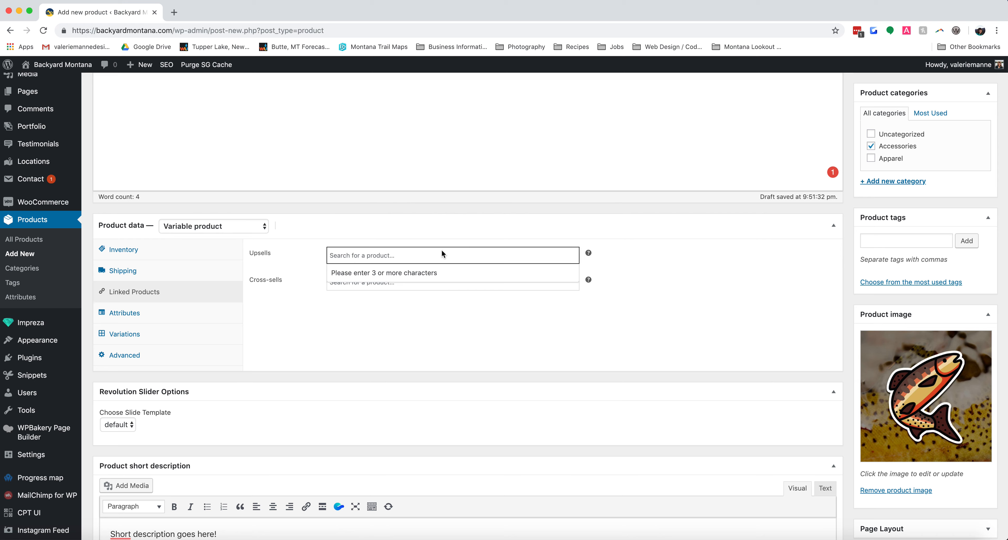
type("camp")
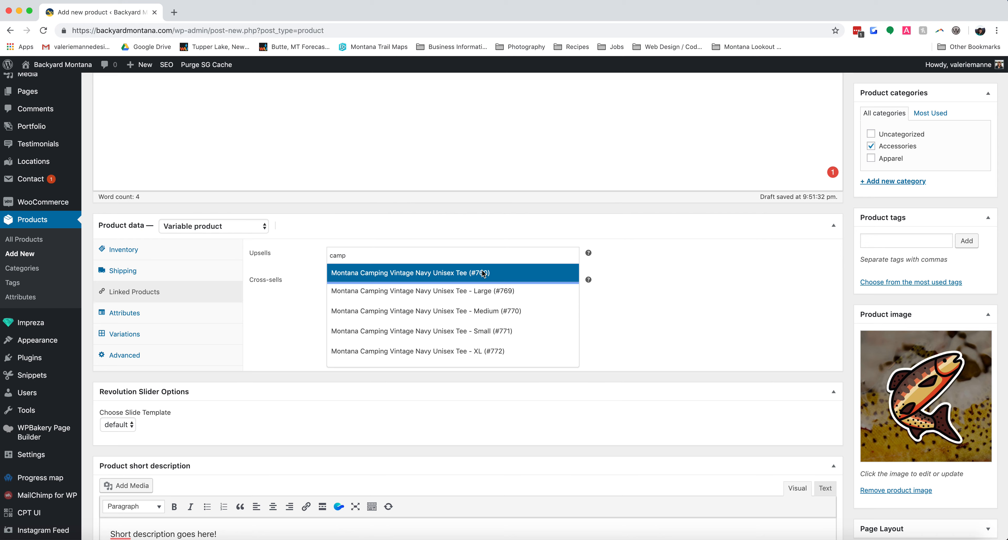
left_click(484, 273)
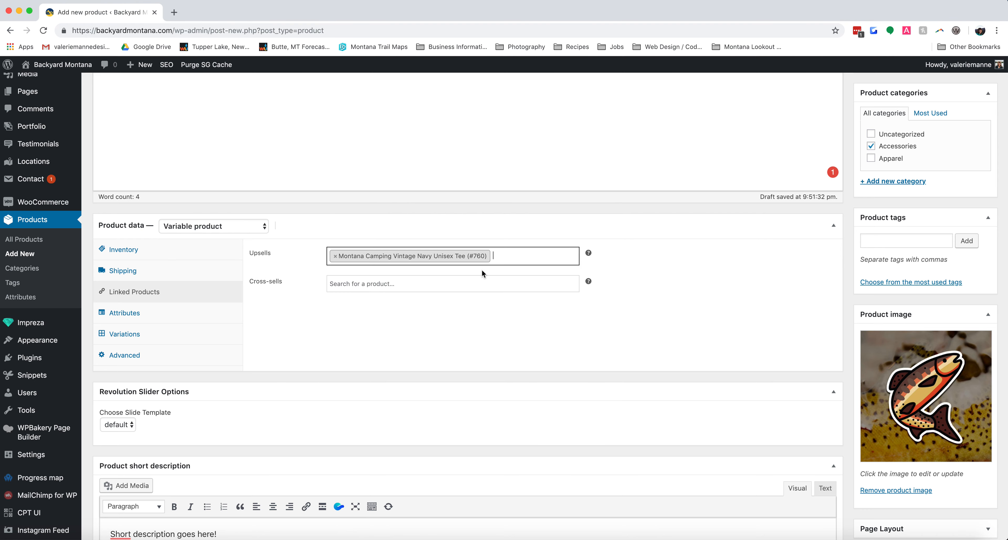
left_click(335, 256)
left_click(350, 321)
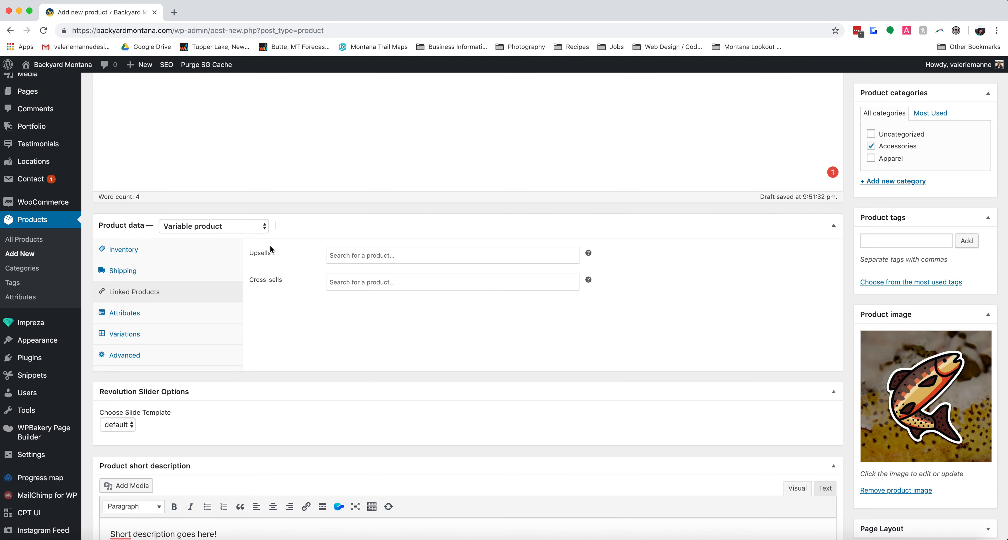
Add a custom attribute "Size" with the values "Small | Medium | Large", enable it for variations and save it.
left_click(133, 316)
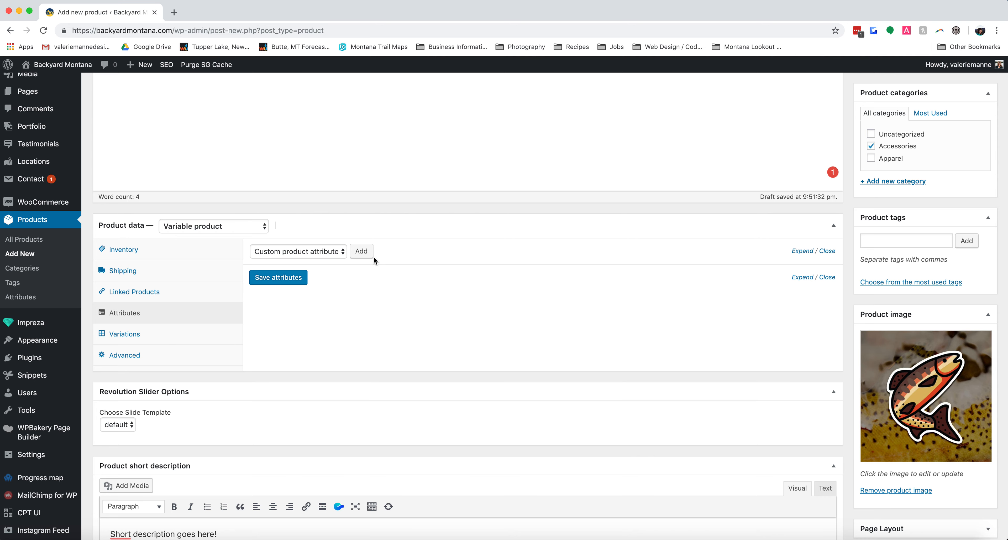
left_click(362, 251)
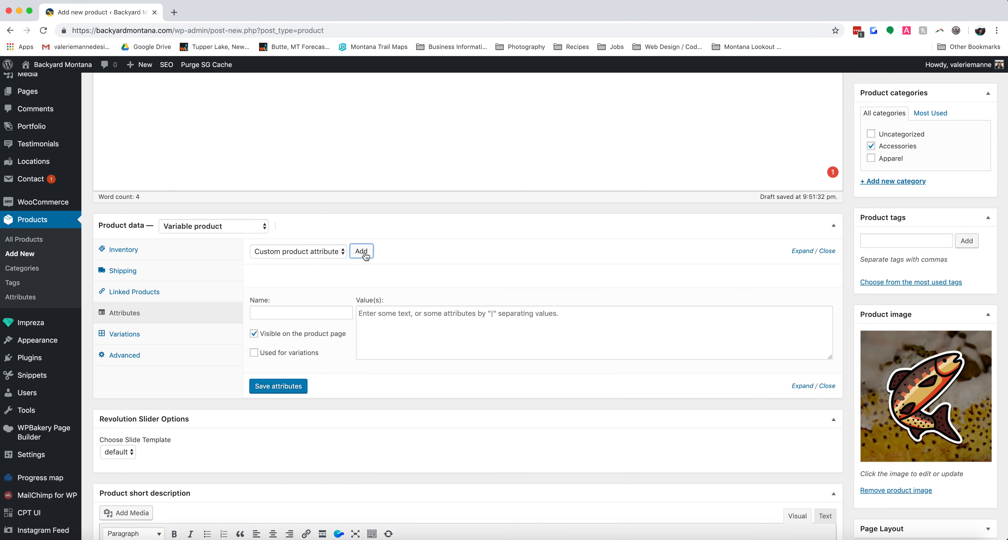
left_click(277, 314)
type("Size")
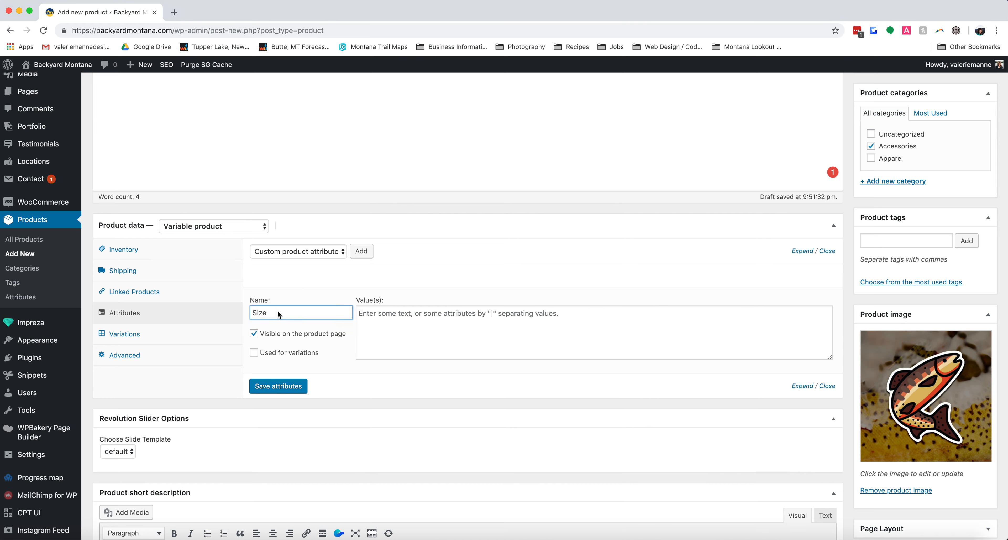
left_click(419, 325)
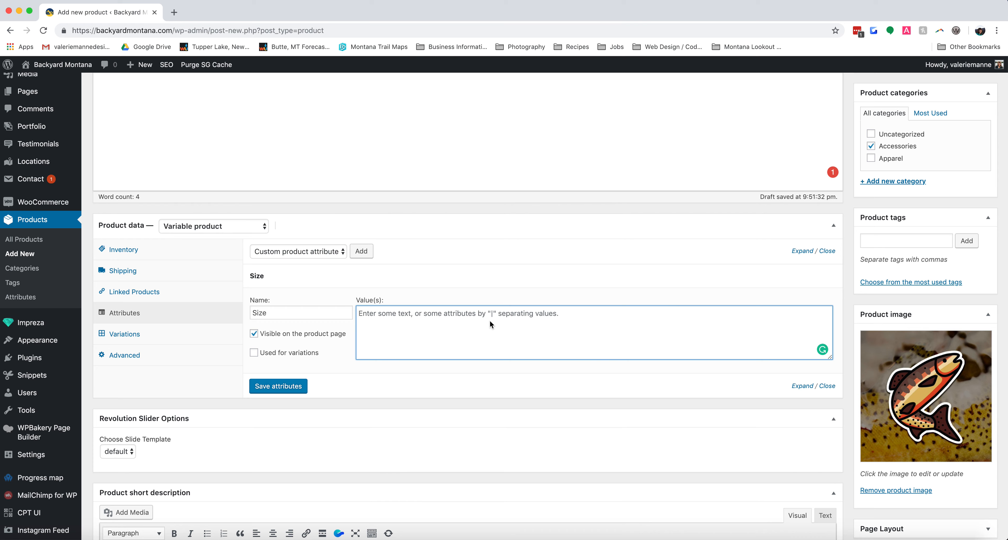
type("Small")
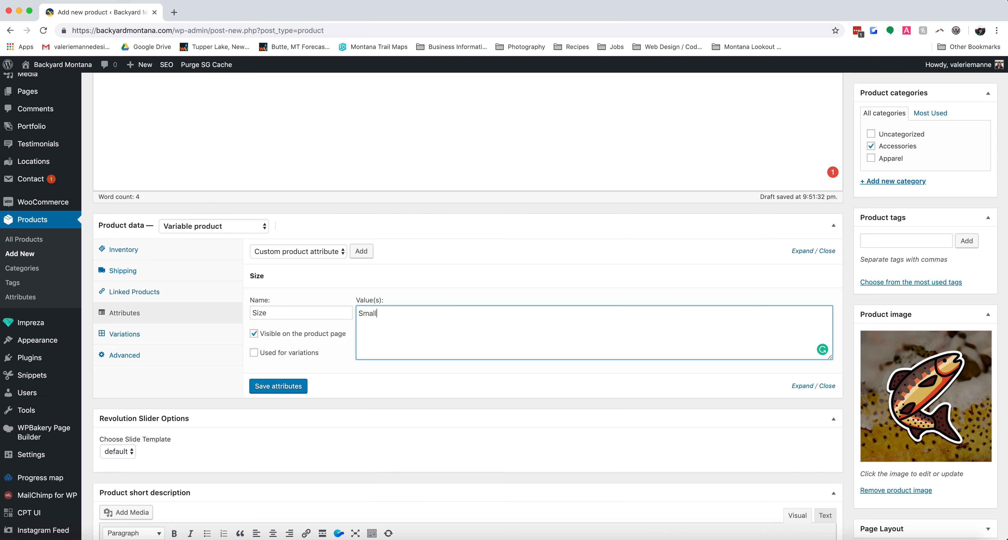
type(" | Medium | Large")
left_click(254, 353)
left_click(280, 391)
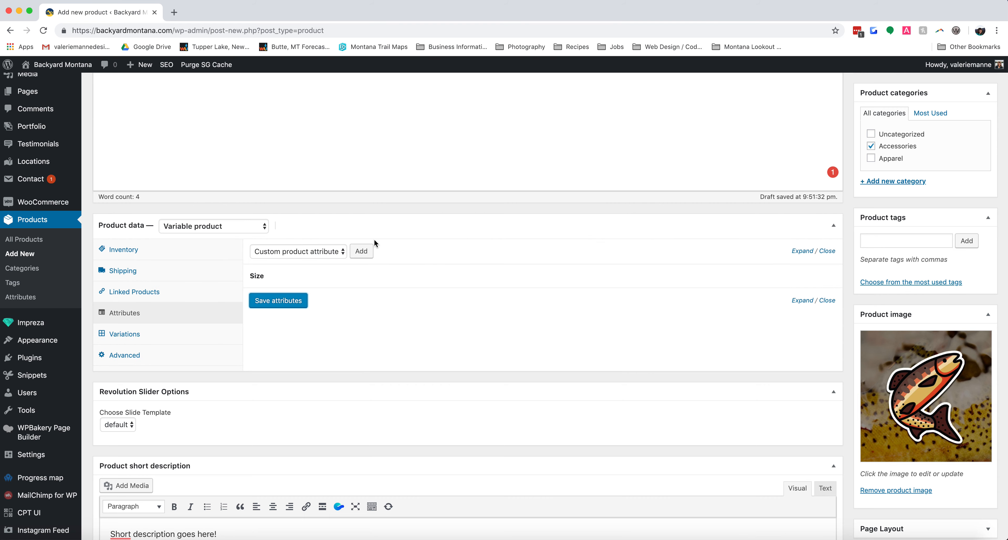
Add a second custom attribute "Species" with the values "Golden Trout | Cutthroat Trout", enable it for variations and save the attributes.
left_click(367, 252)
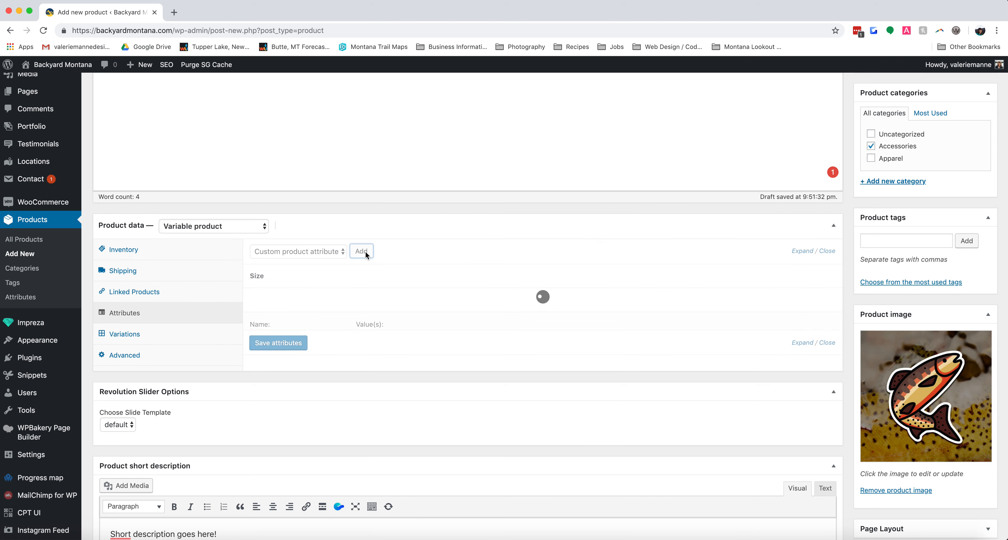
left_click(306, 338)
type("Species")
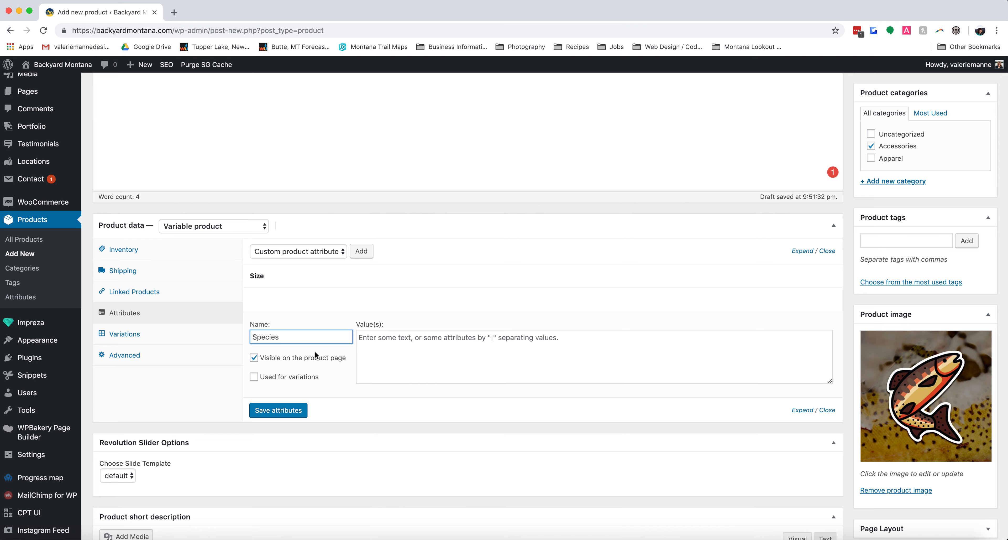
left_click(555, 341)
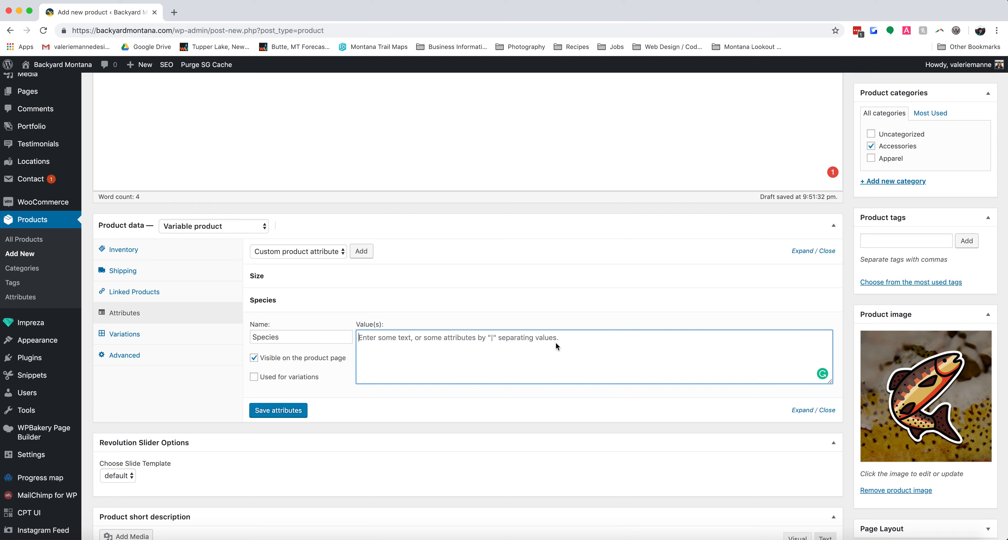
type("Golden Trout | Cutthroat Trout")
left_click(272, 378)
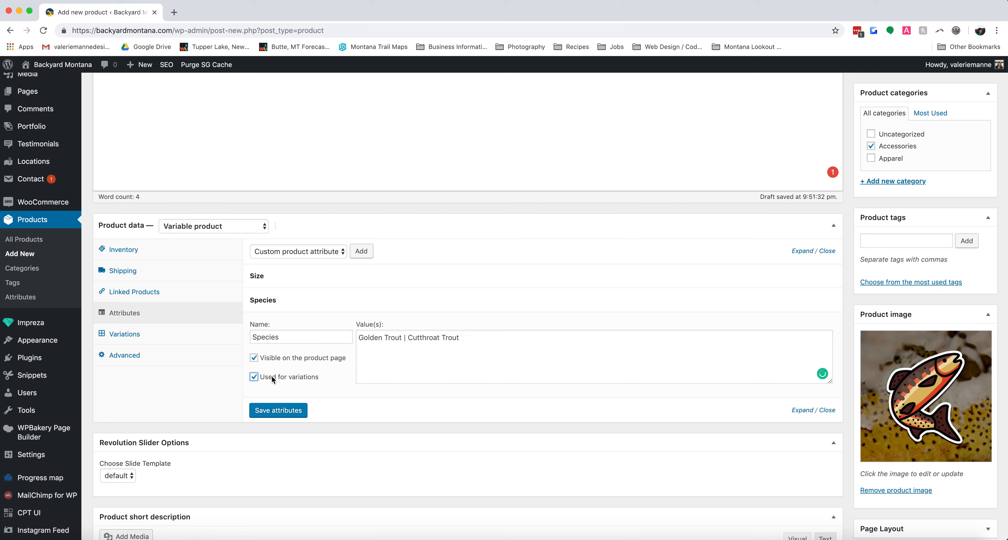
left_click(286, 410)
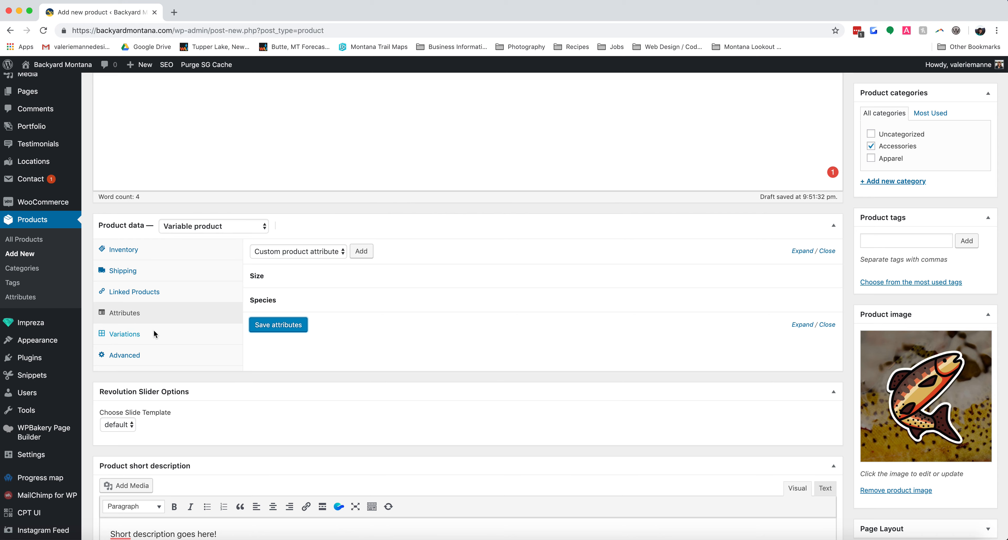
Add a single blank variation to the product and examine its price, stock, weight, shipping and description fields.
left_click(139, 335)
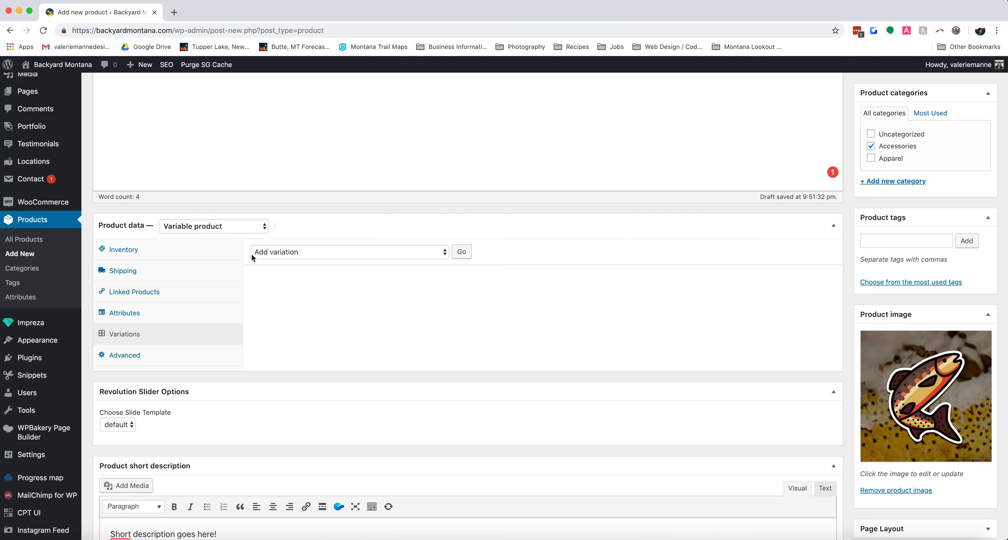
left_click(472, 250)
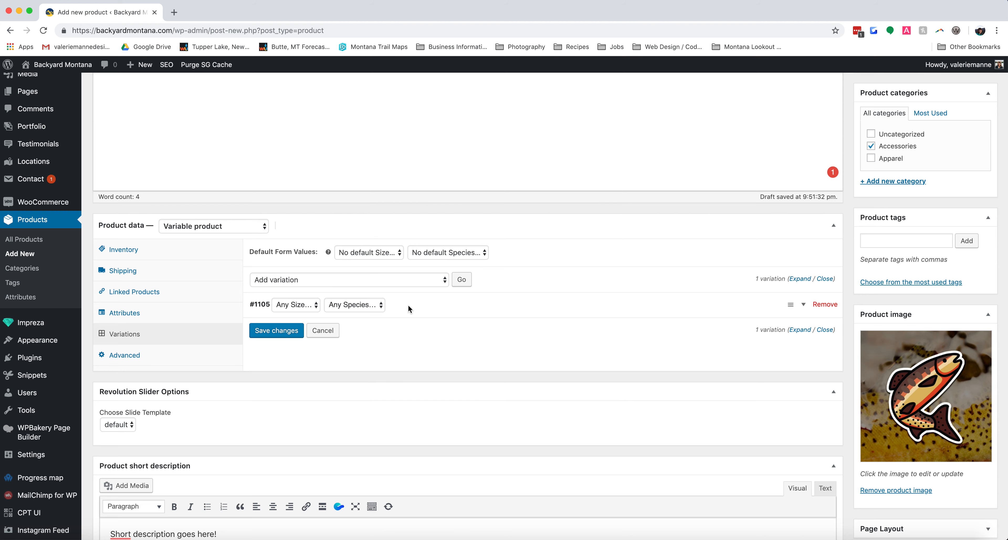
left_click(410, 303)
scroll(391, 274, "down", 2)
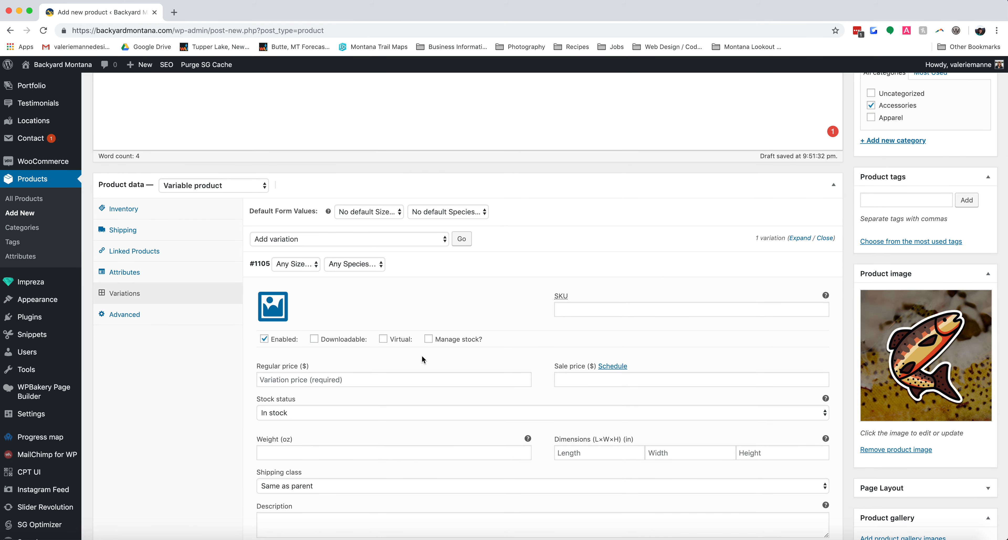
scroll(336, 410, "down", 1)
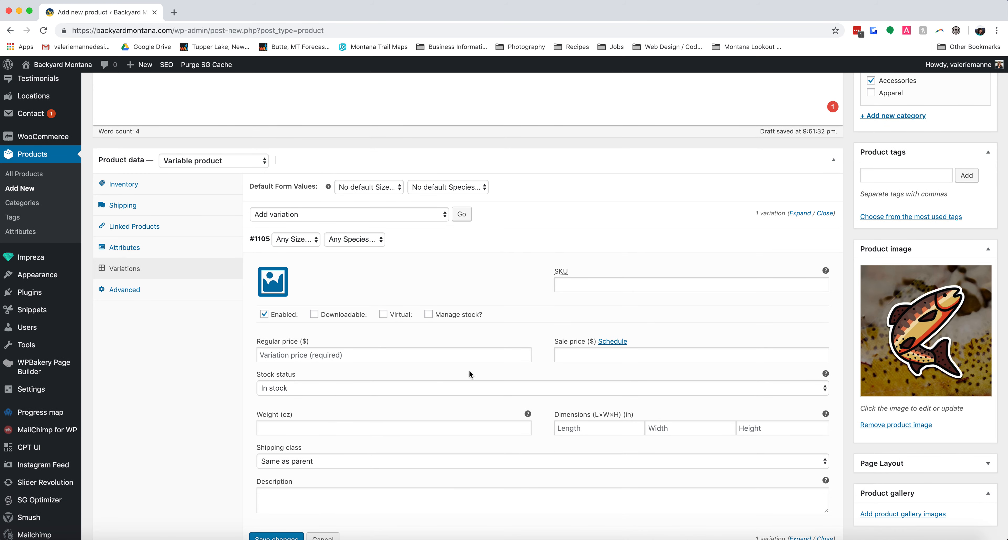
scroll(430, 326, "down", 2)
scroll(431, 327, "up", 3)
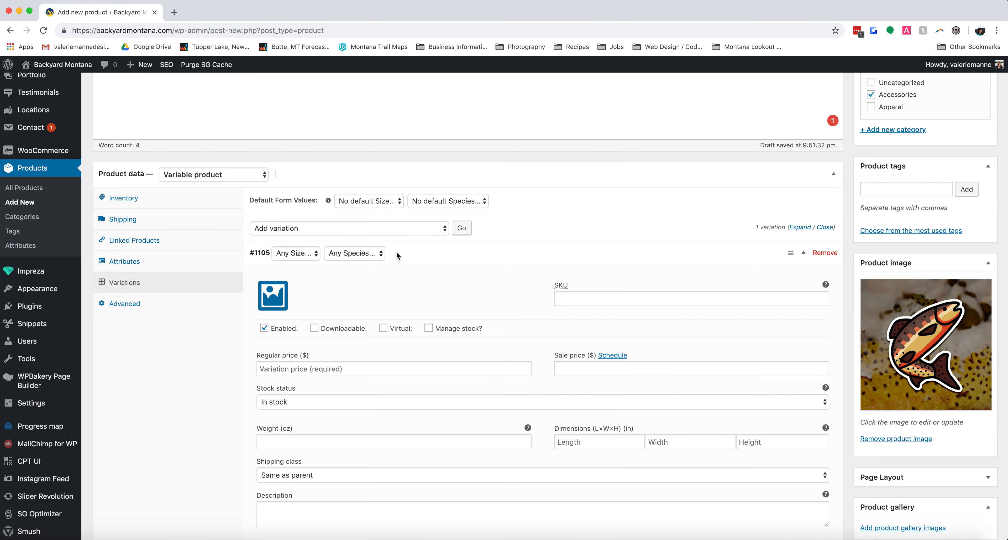
Remove the blank "Any Size" and "Any Species" variation, saving changes when asked.
left_click(824, 254)
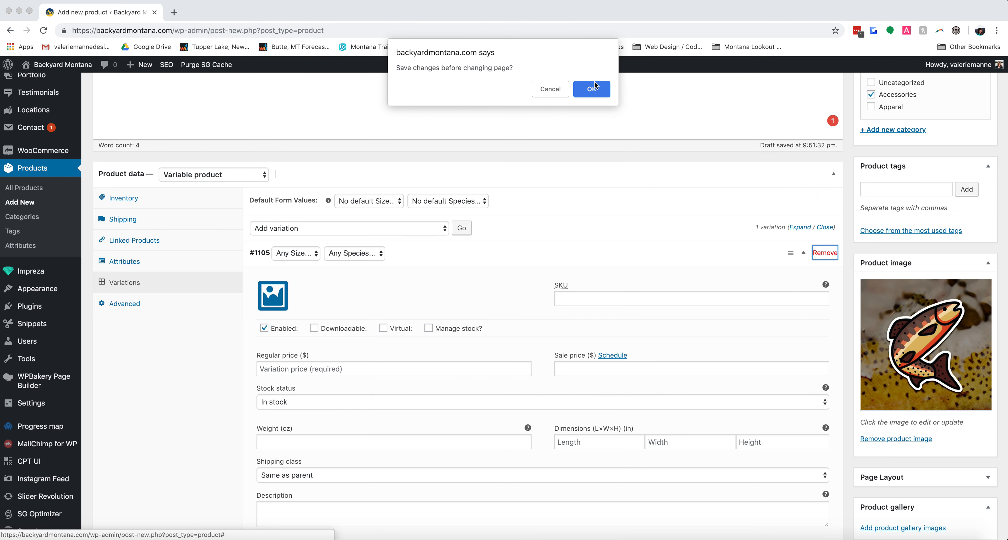
left_click(592, 89)
left_click(594, 89)
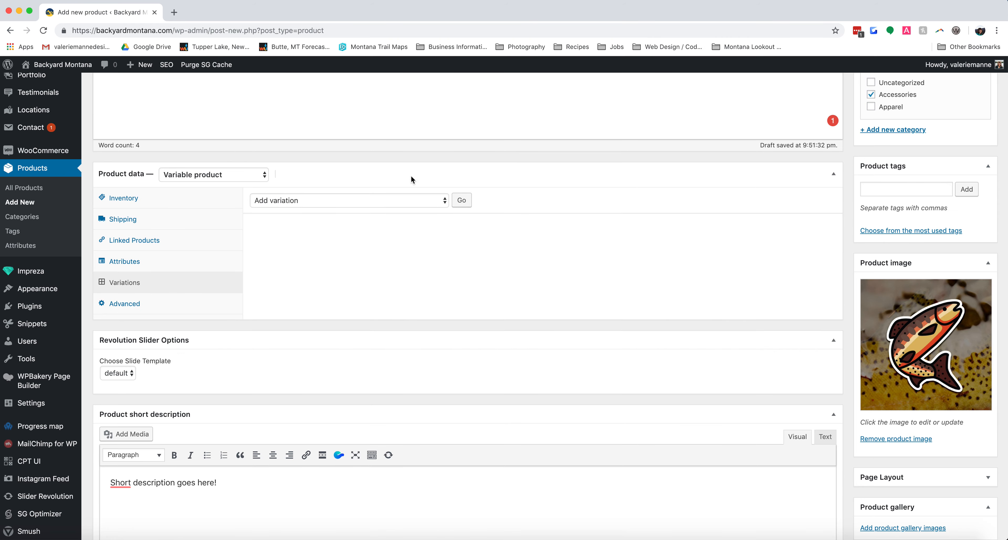
Create variations from all attributes so every Size and Species combination gets its own variation.
left_click(404, 199)
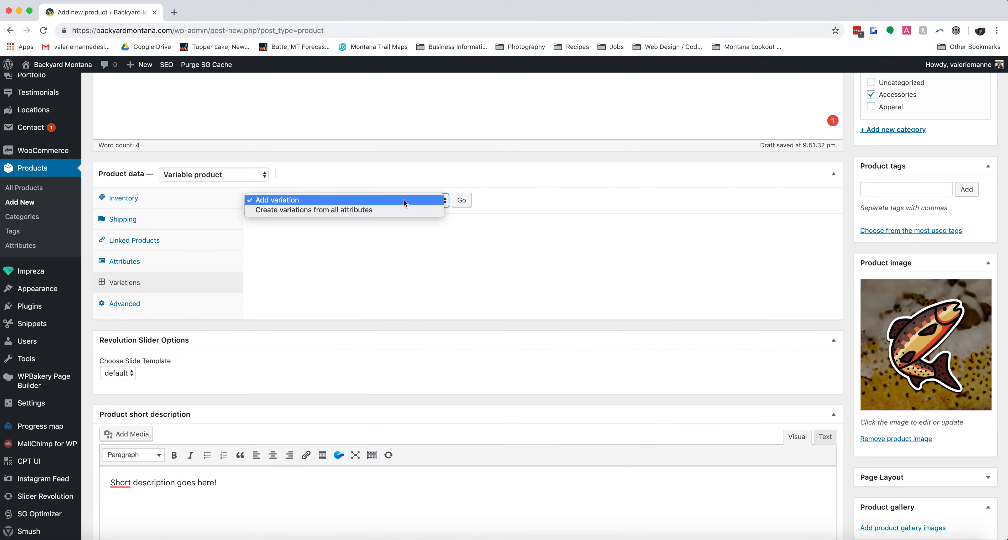
left_click(357, 209)
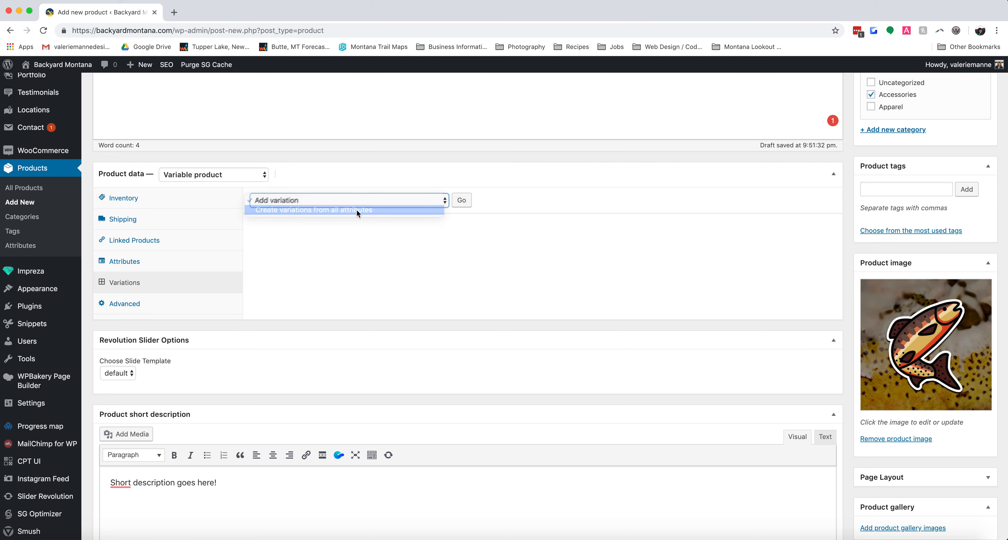
left_click(462, 200)
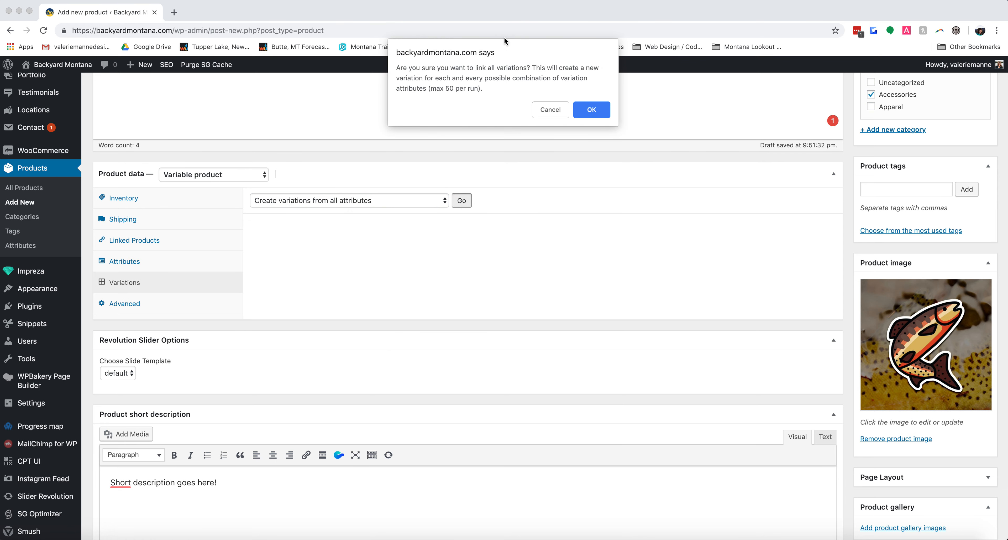
left_click(593, 108)
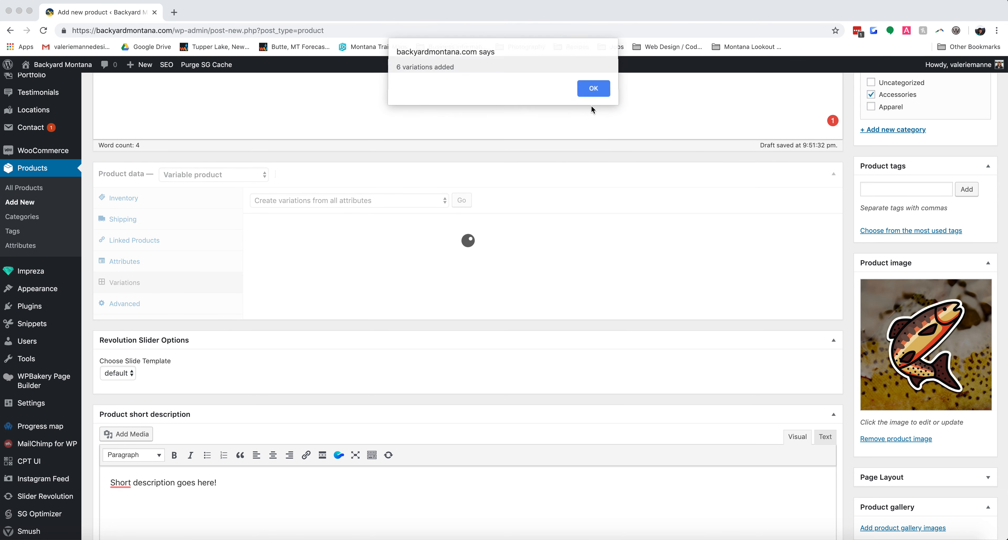
left_click(593, 88)
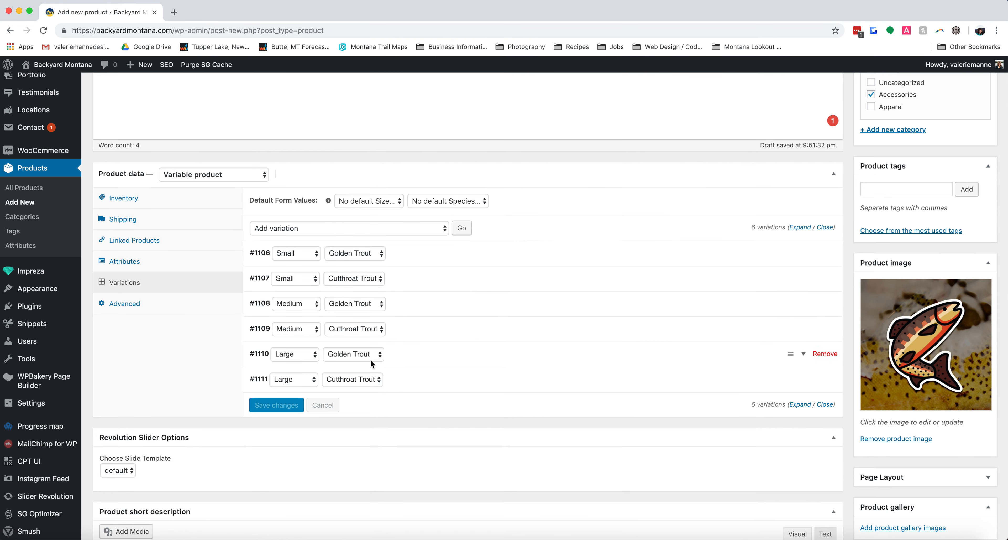
Set the Small Golden Trout variation's regular price to 3 and its image to golden-trout-image.jpg.
left_click(449, 253)
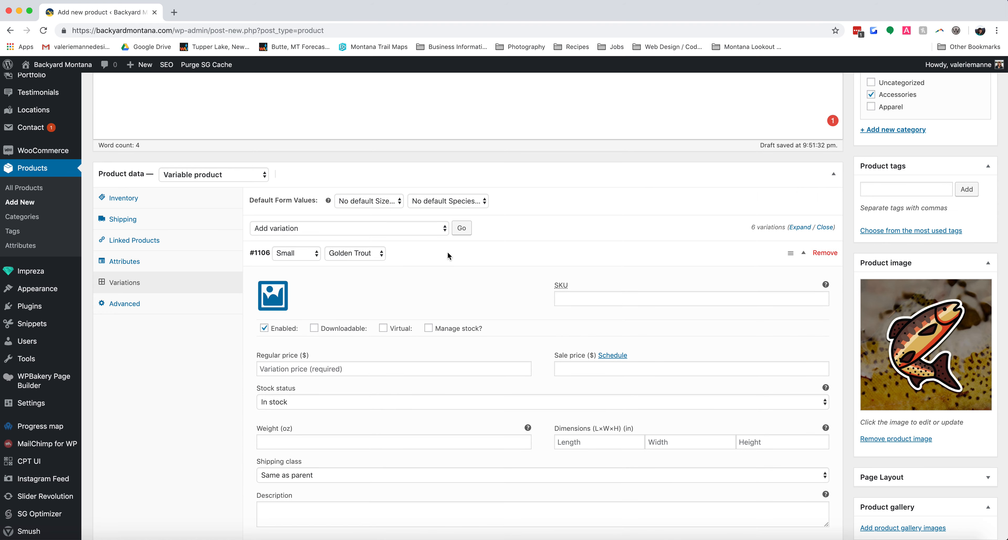
left_click(291, 375)
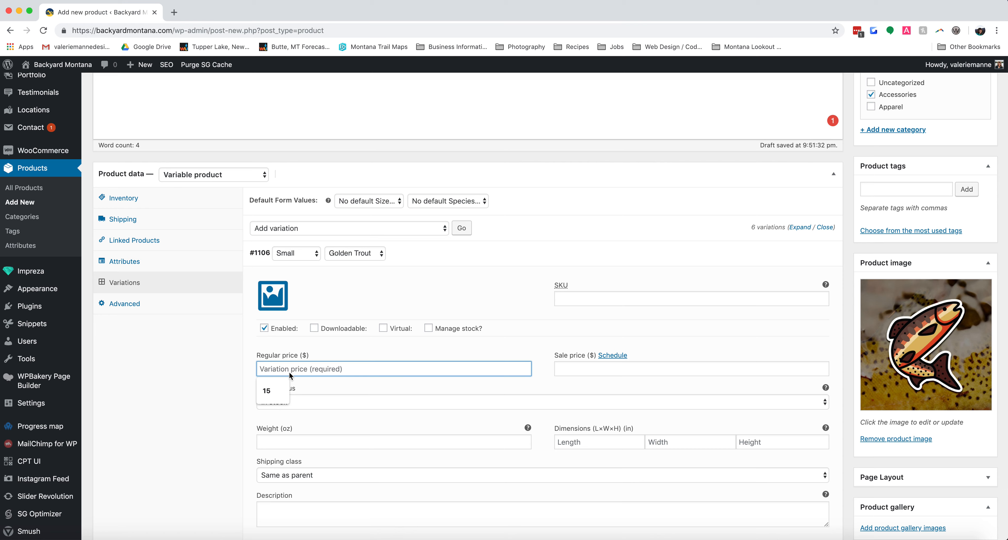
type("3")
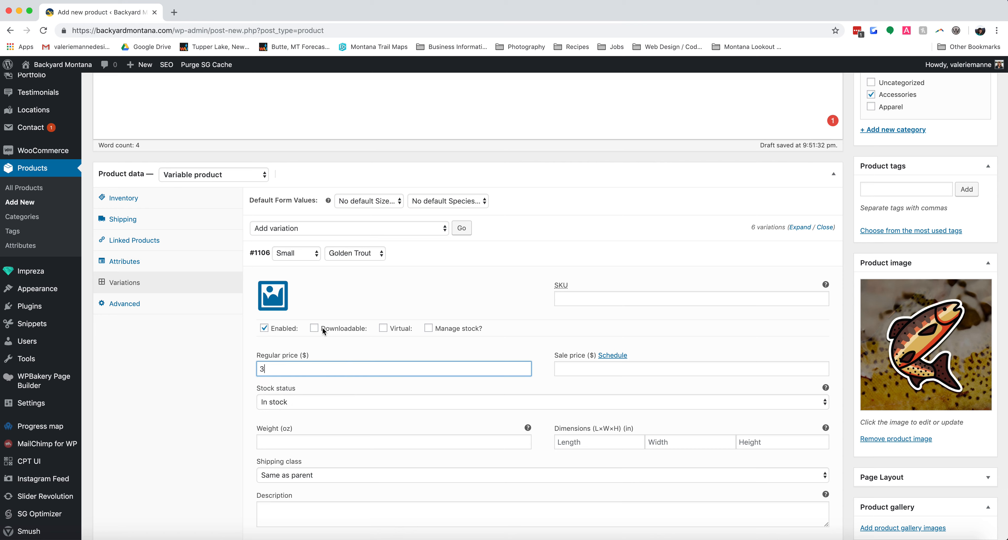
left_click(280, 296)
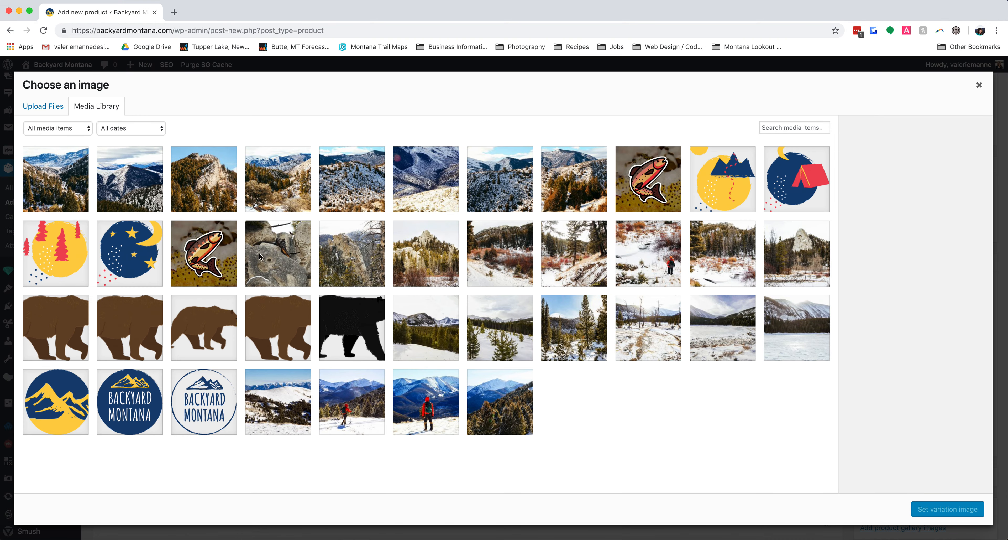
left_click(203, 251)
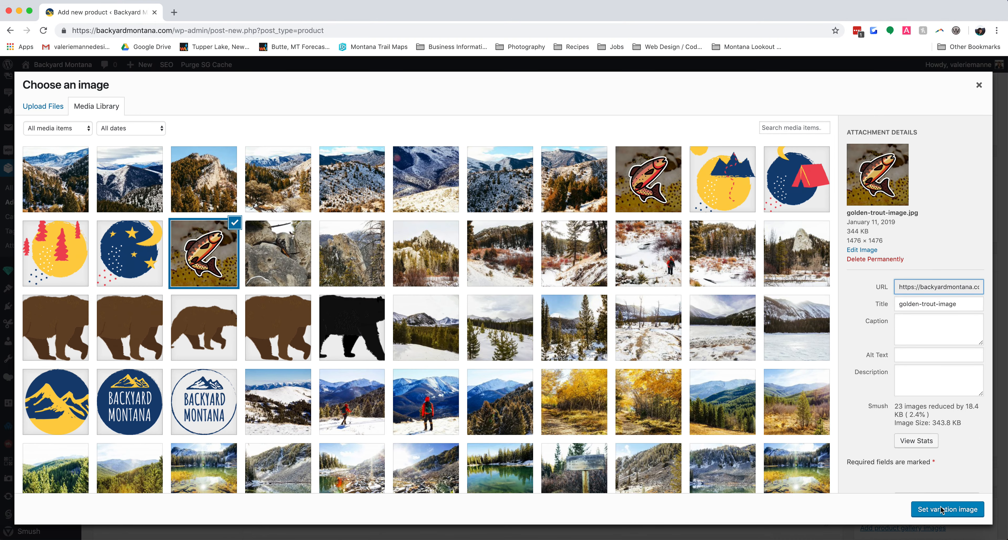
left_click(942, 509)
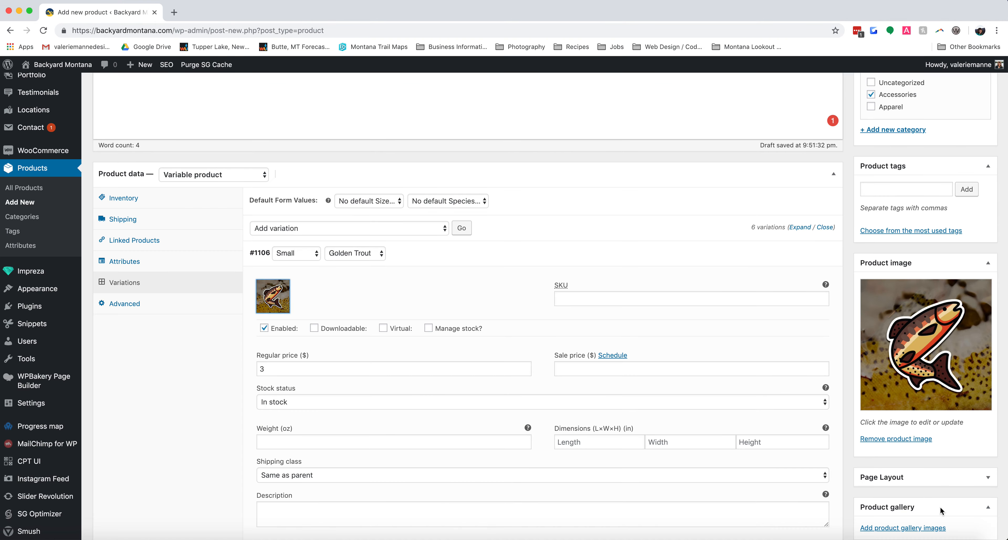
left_click(461, 252)
scroll(891, 479, "down", 2)
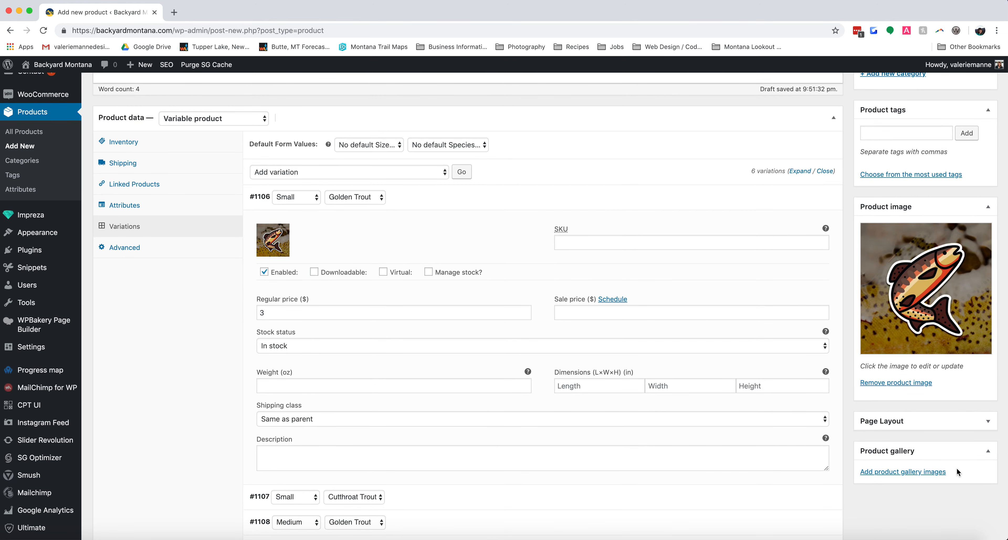
scroll(477, 291, "up", 2)
scroll(478, 292, "up", 1)
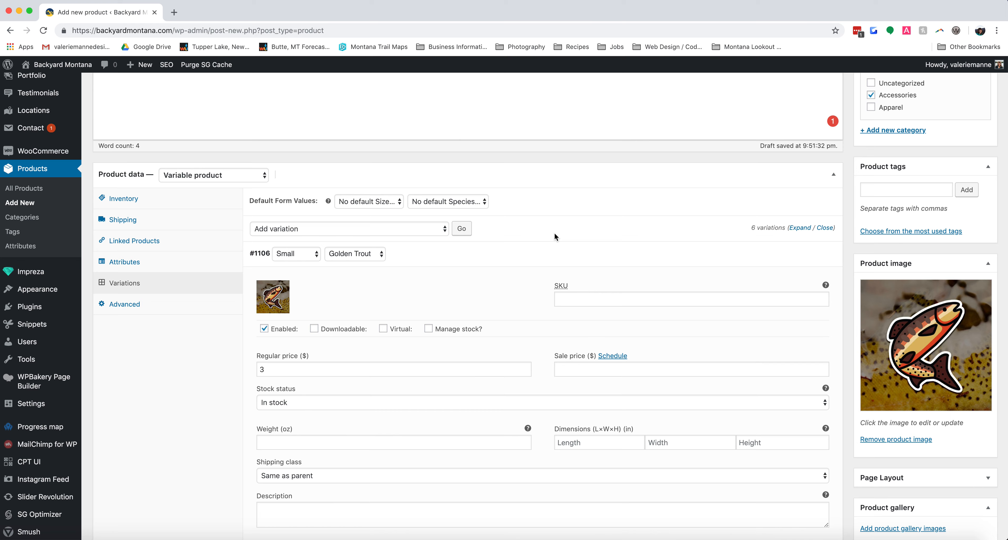
left_click(469, 254)
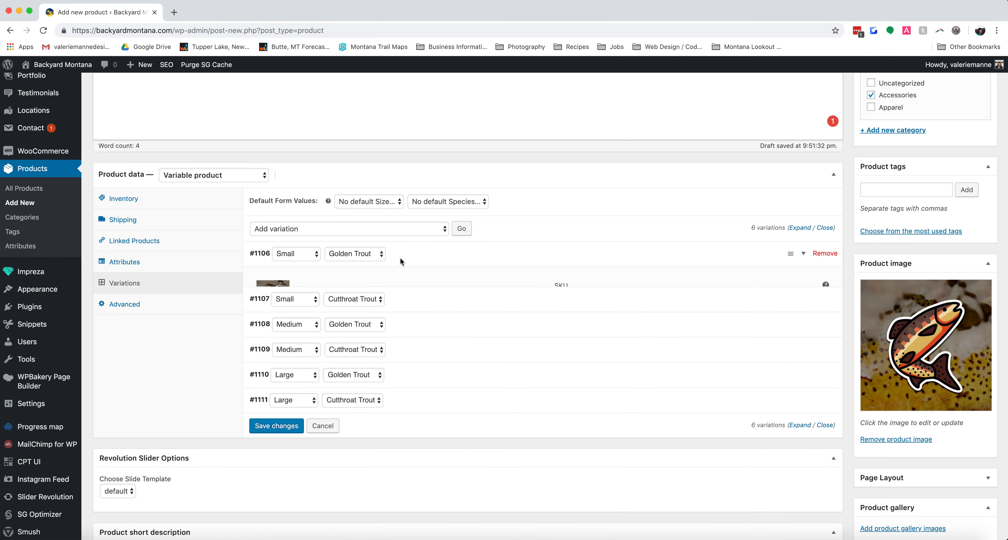
Set the Small Cutthroat Trout variation's regular price to 3 and its image to Cutthroat-Trout-Sticker.jpg.
left_click(416, 274)
left_click(305, 395)
type("8")
left_click(279, 327)
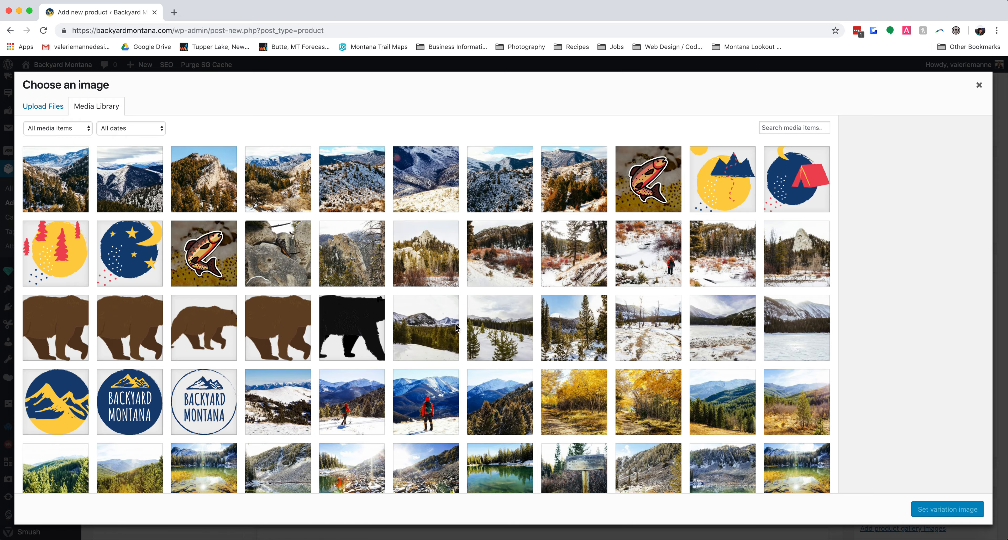
left_click(659, 207)
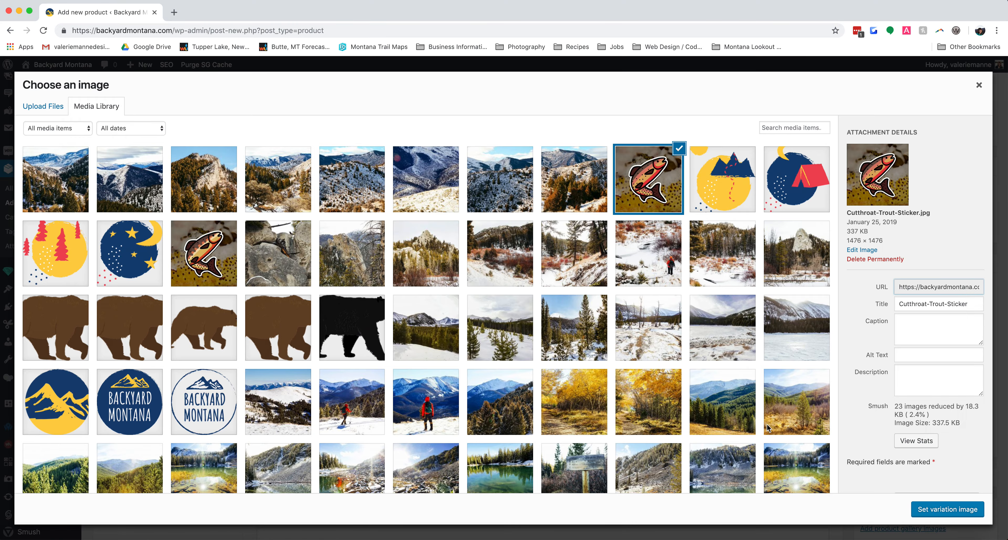
left_click(945, 511)
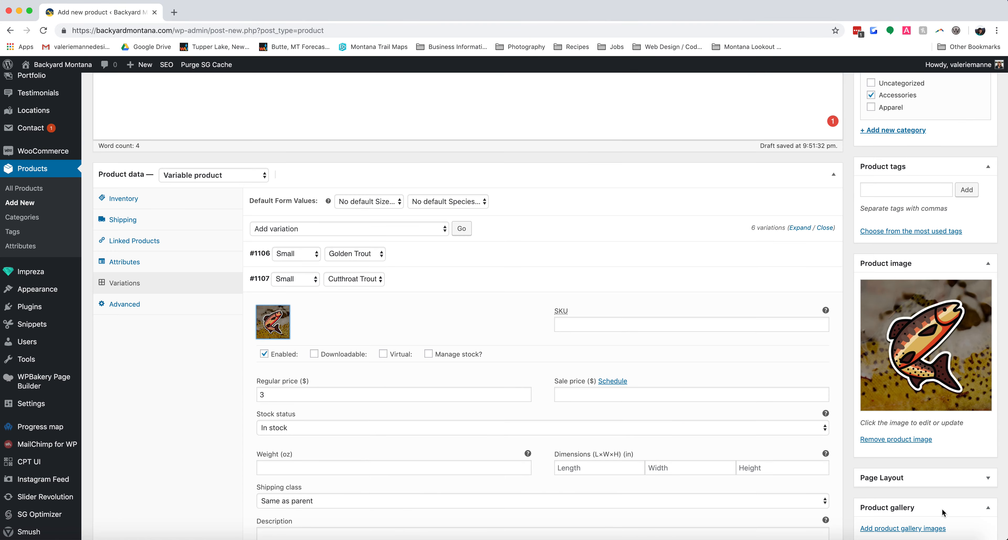
left_click(451, 279)
Set the Medium Golden Trout variation's regular price to 4 and its image to golden-trout-image.jpg.
left_click(420, 304)
left_click(336, 426)
type("4")
left_click(278, 349)
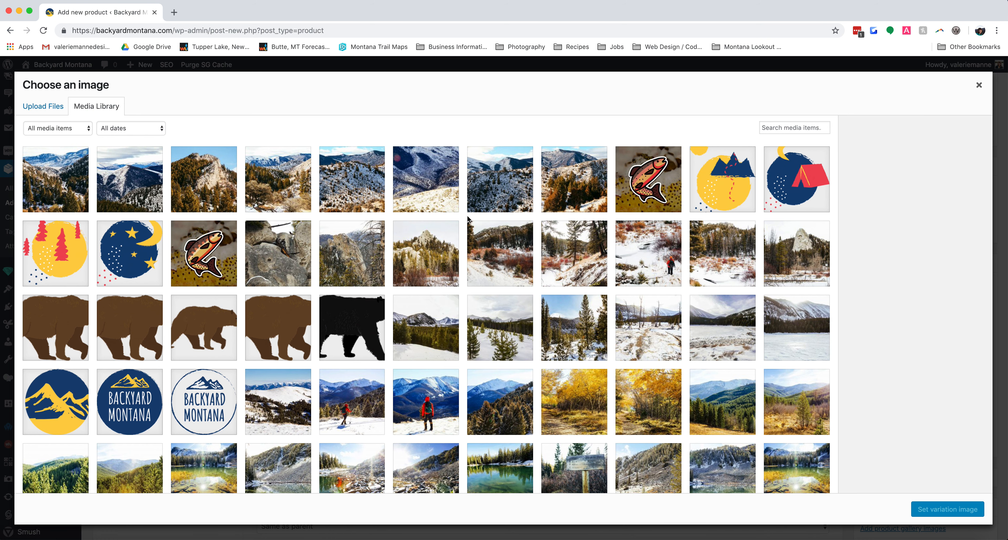
left_click(213, 266)
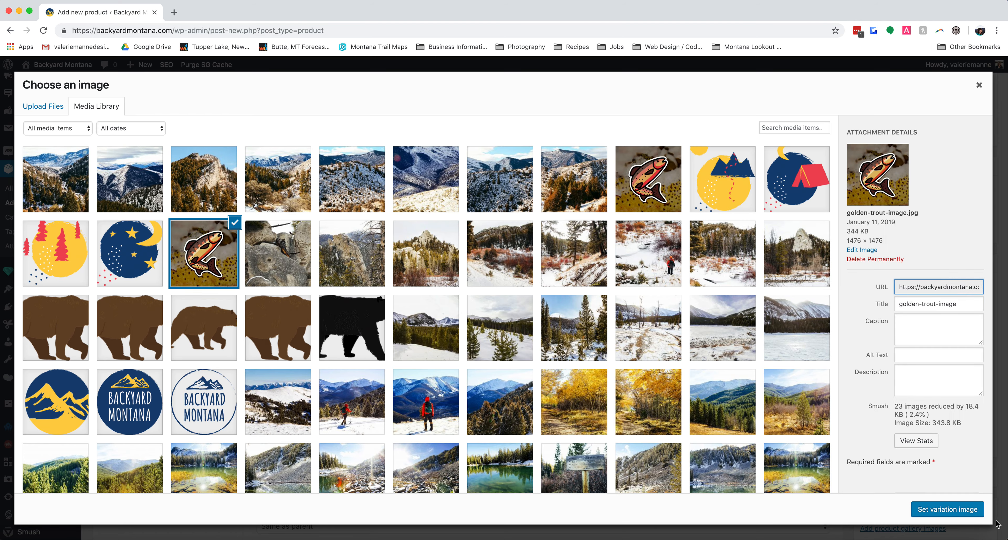
left_click(948, 508)
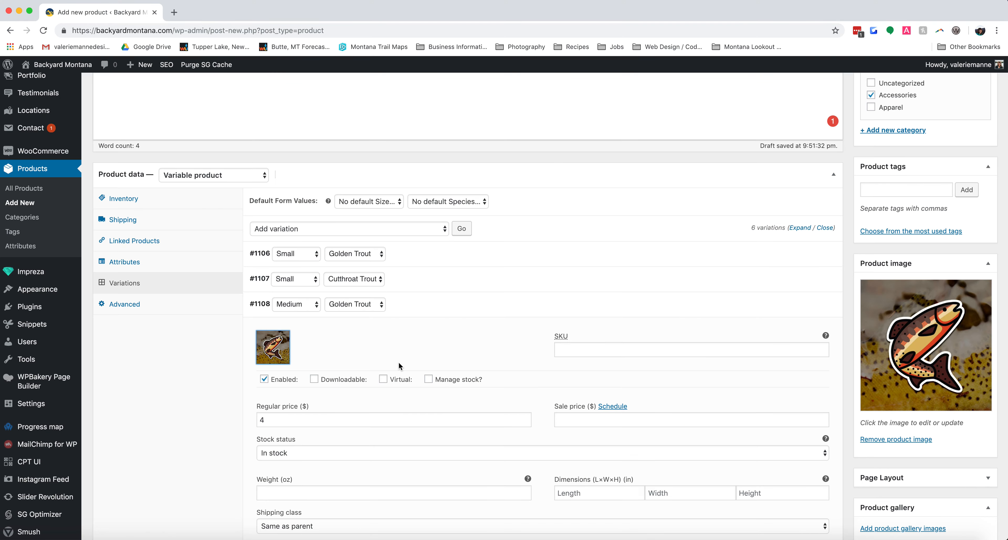
left_click(432, 303)
Give the Medium Cutthroat Trout variation the image Cutthroat-Trout-Sticker.jpg and a regular price of 4.
left_click(428, 331)
left_click(288, 359)
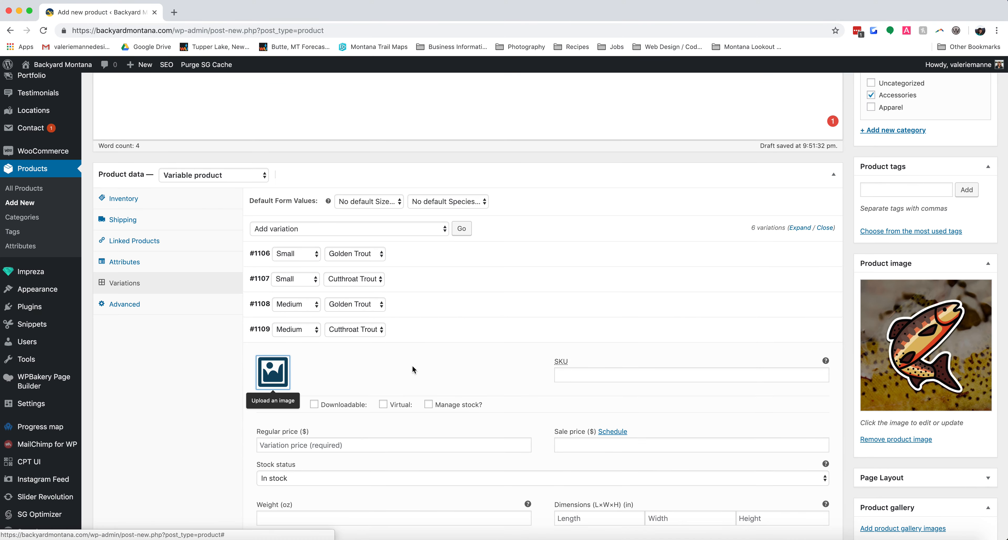
left_click(636, 192)
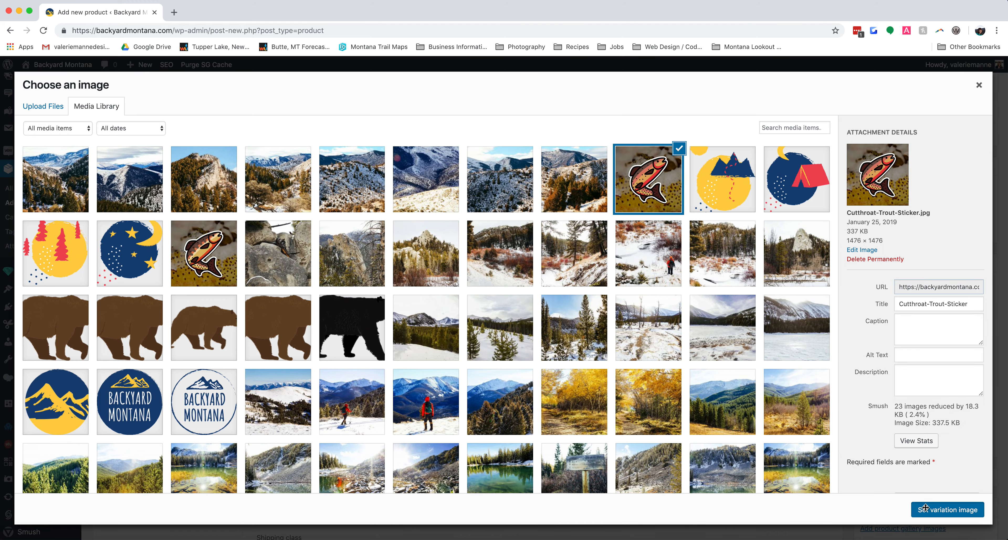
left_click(926, 509)
left_click(309, 447)
type("4")
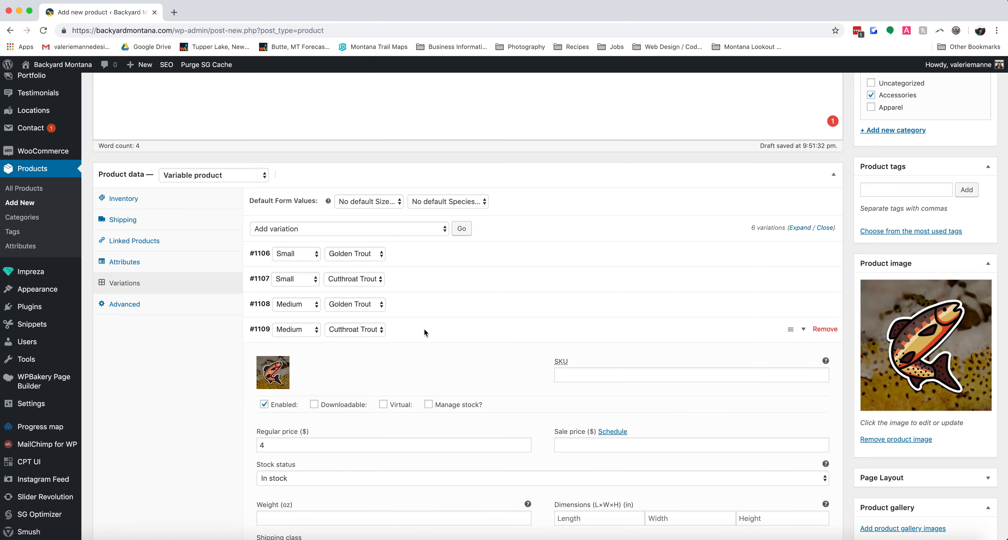
left_click(423, 334)
Set the Large Golden Trout variation's regular price to 5 and its image to the golden trout sticker picture.
left_click(381, 357)
left_click(313, 471)
type("4")
left_click(273, 397)
left_click(203, 255)
left_click(948, 509)
scroll(406, 269, "down", 3)
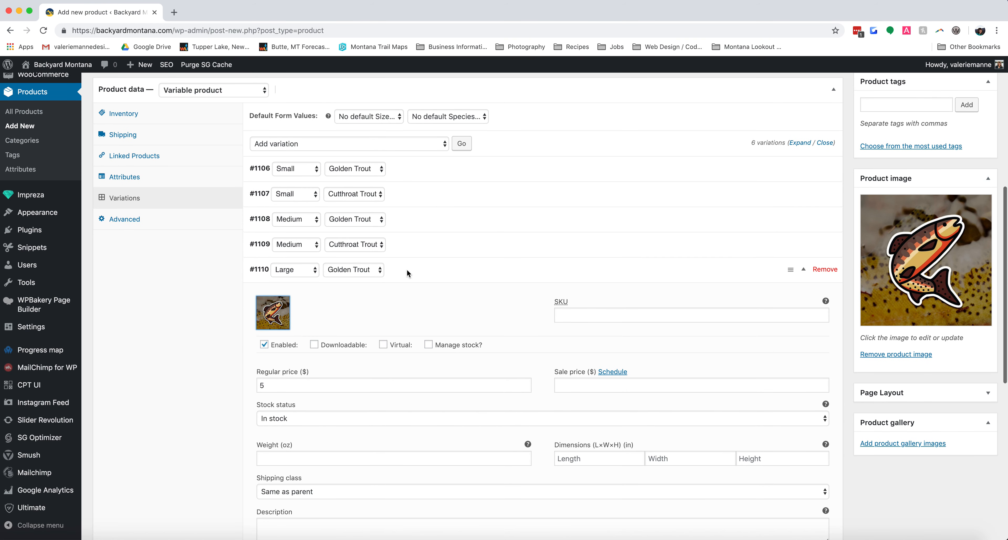
left_click(404, 270)
Give the Large Cutthroat Trout variation the cutthroat trout sticker image and a regular price of 5.
left_click(402, 297)
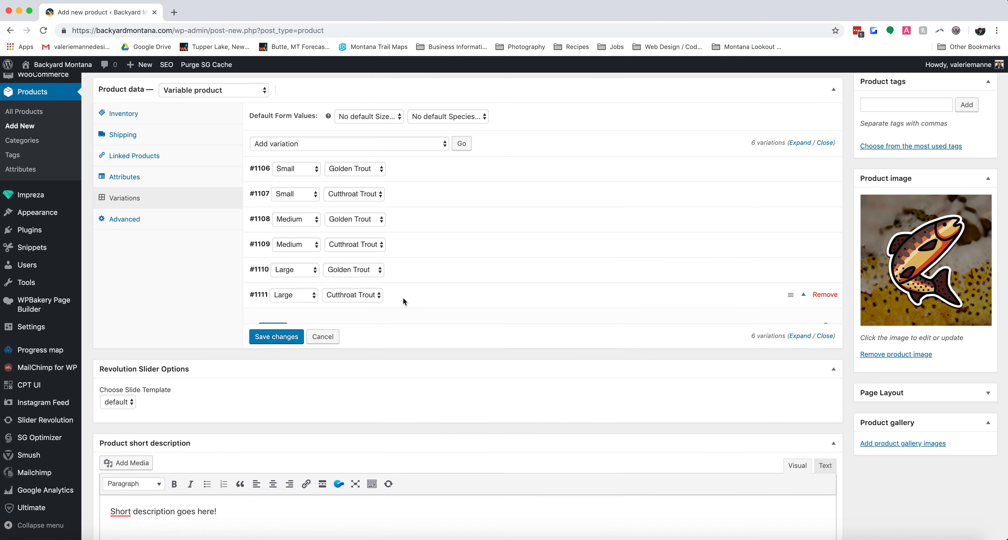
left_click(274, 339)
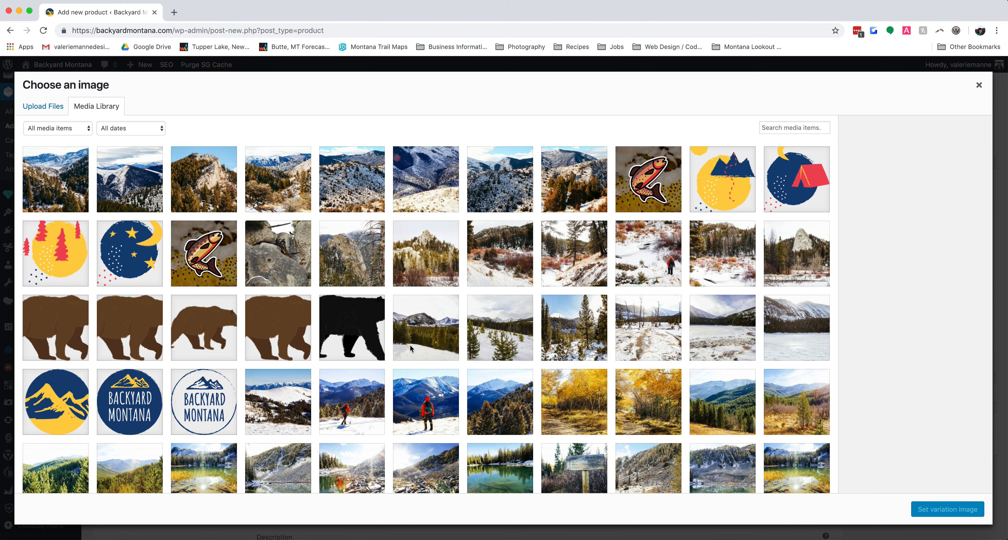
left_click(650, 207)
left_click(943, 514)
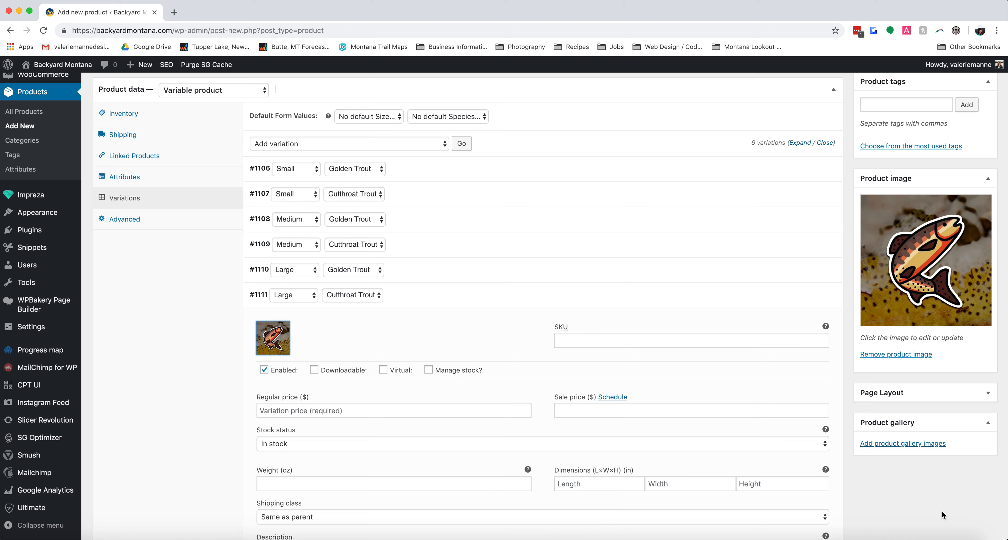
scroll(428, 294, "down", 5)
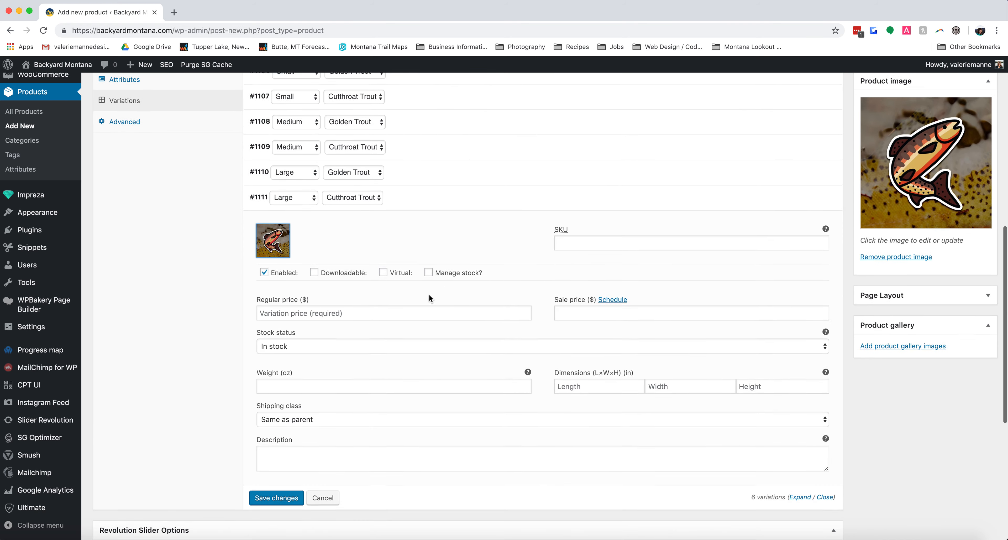
scroll(430, 296, "up", 3)
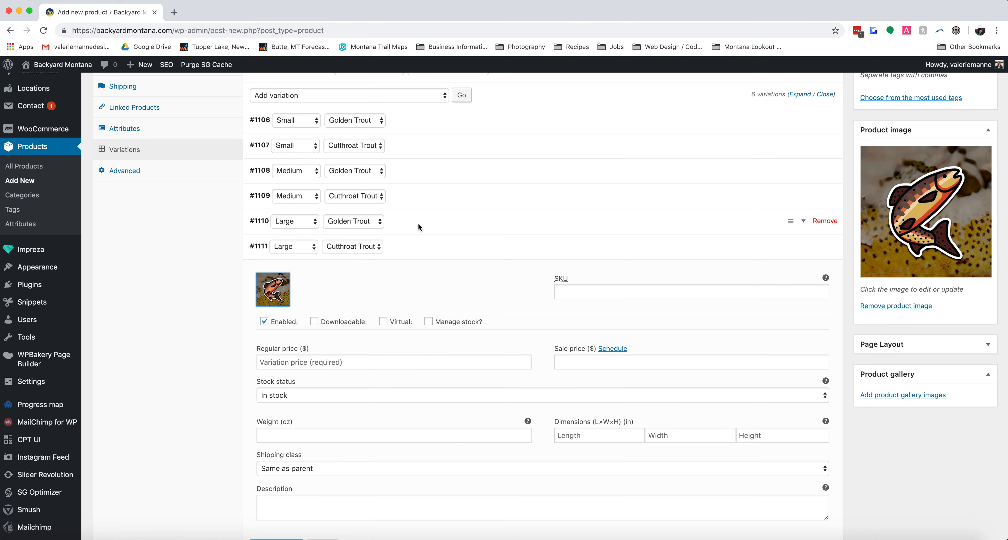
scroll(320, 362, "down", 1)
left_click(319, 362)
type("5")
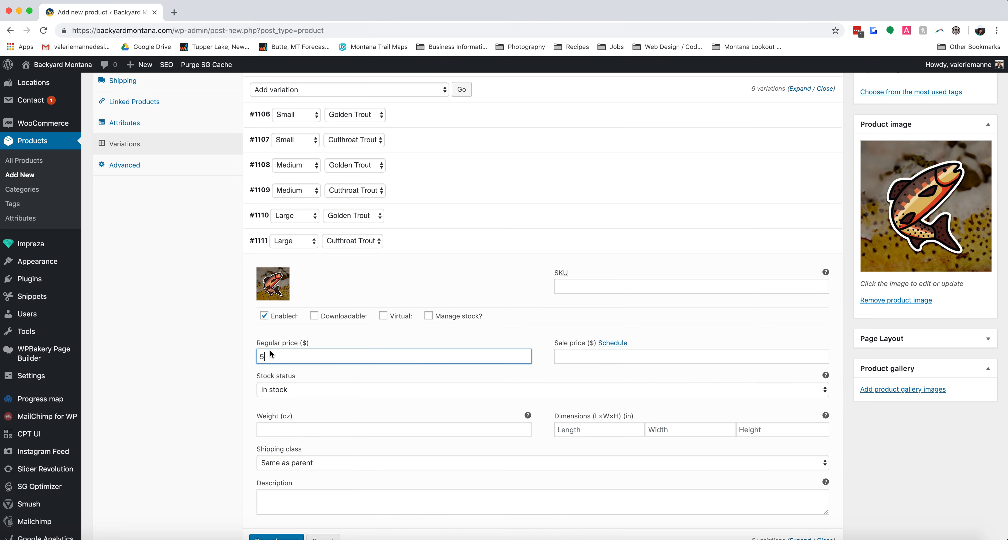
left_click(449, 243)
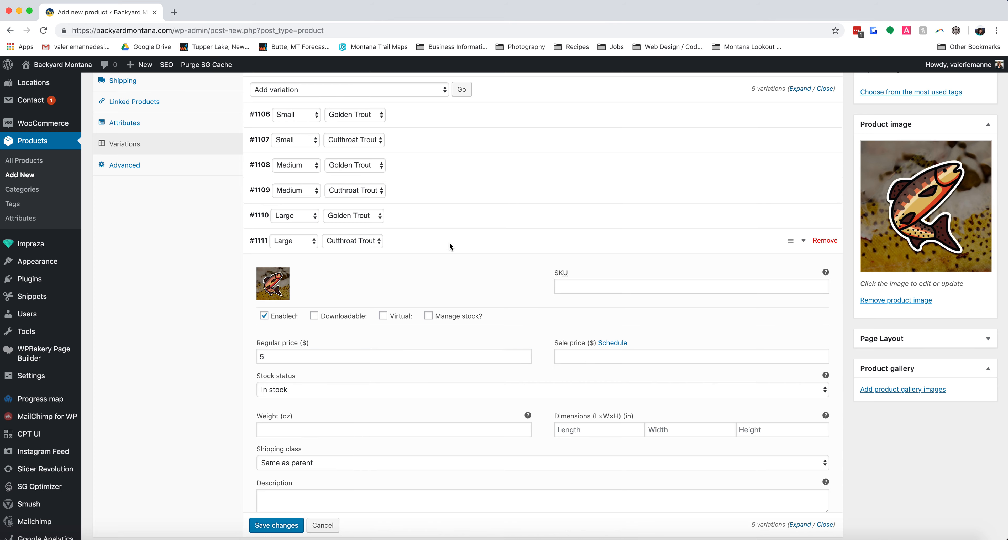
Save the variation changes and publish the Montana Fish Sticker product.
left_click(280, 268)
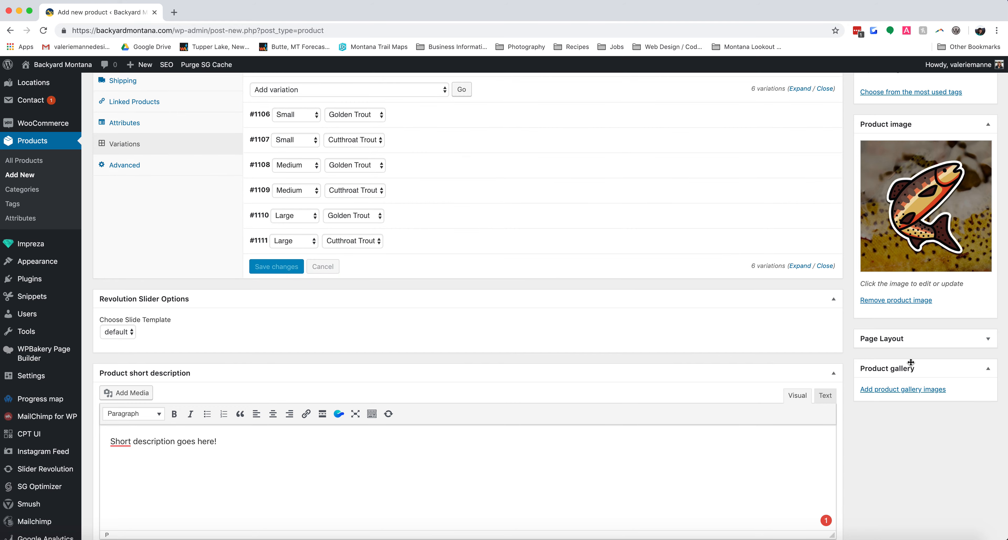
scroll(872, 374, "up", 10)
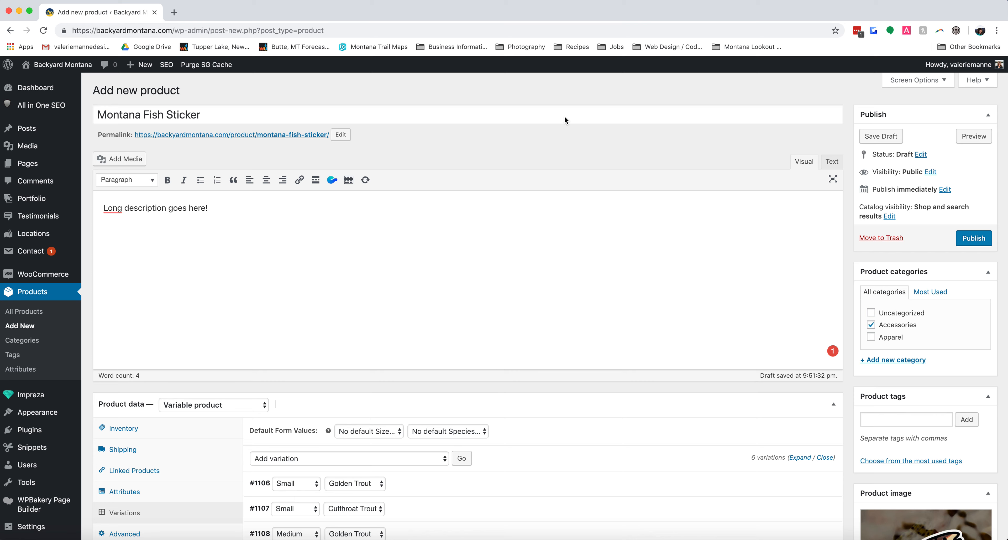
left_click(974, 239)
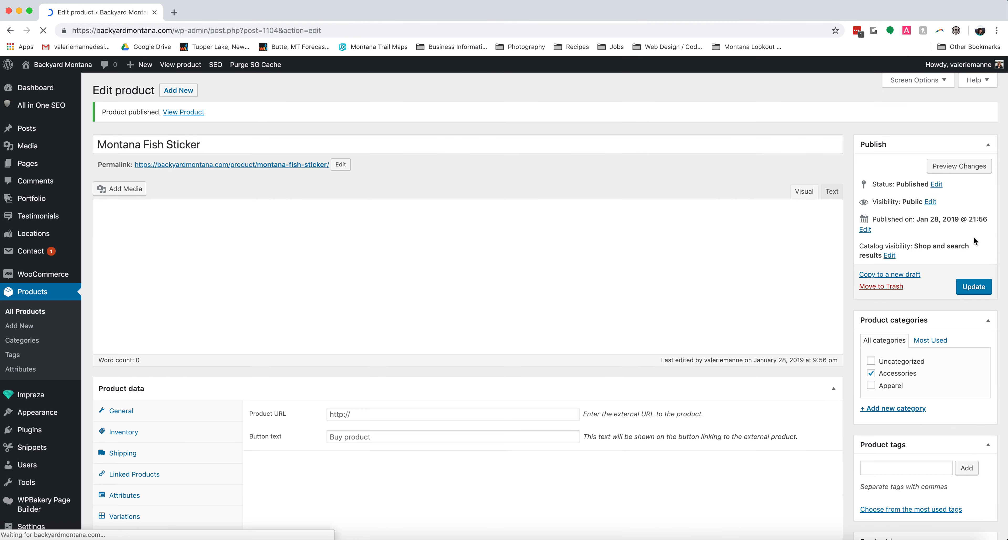
Open the published product's permalink in a new tab and review its price range, descriptions and option fields.
right_click(280, 169)
left_click(325, 172)
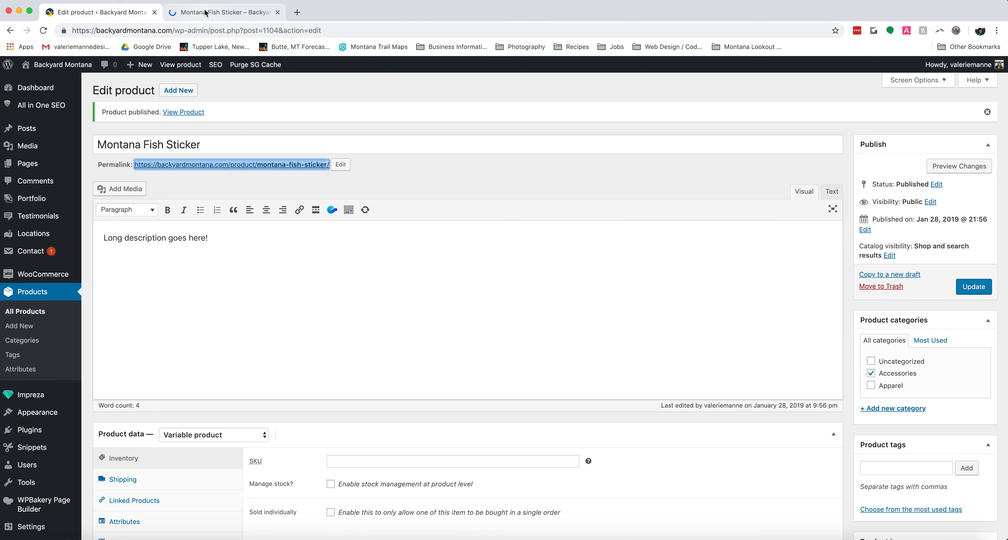
left_click(204, 13)
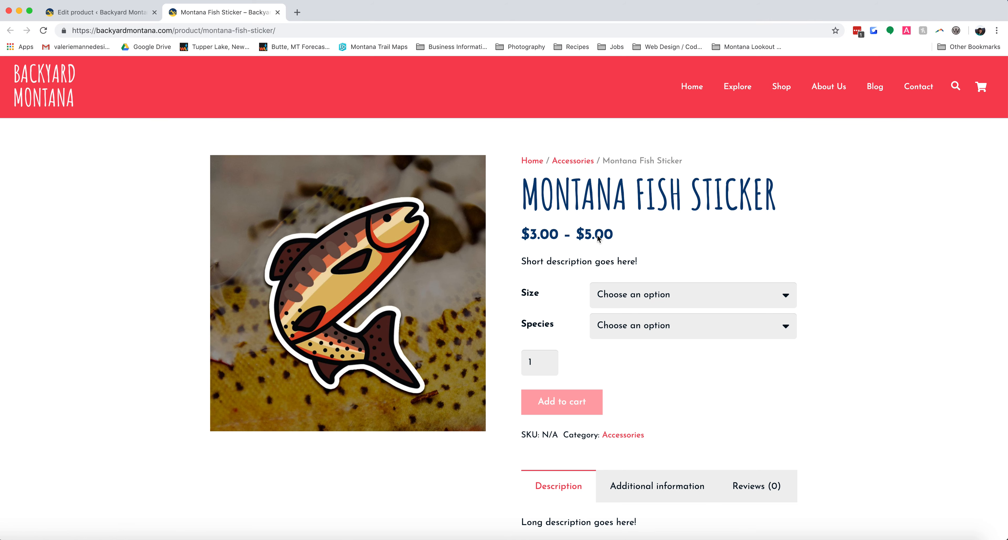
scroll(658, 263, "down", 2)
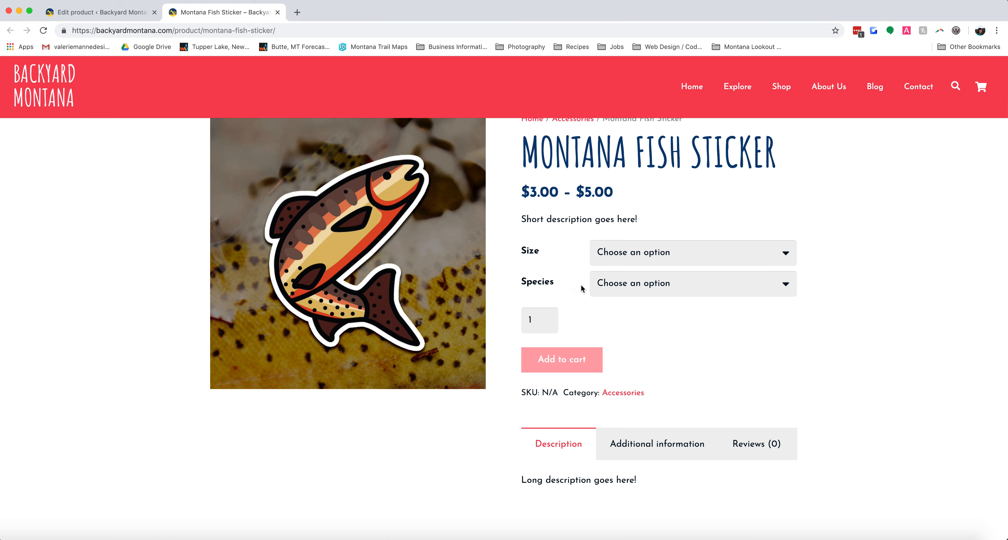
scroll(638, 332, "down", 1)
scroll(650, 352, "down", 2)
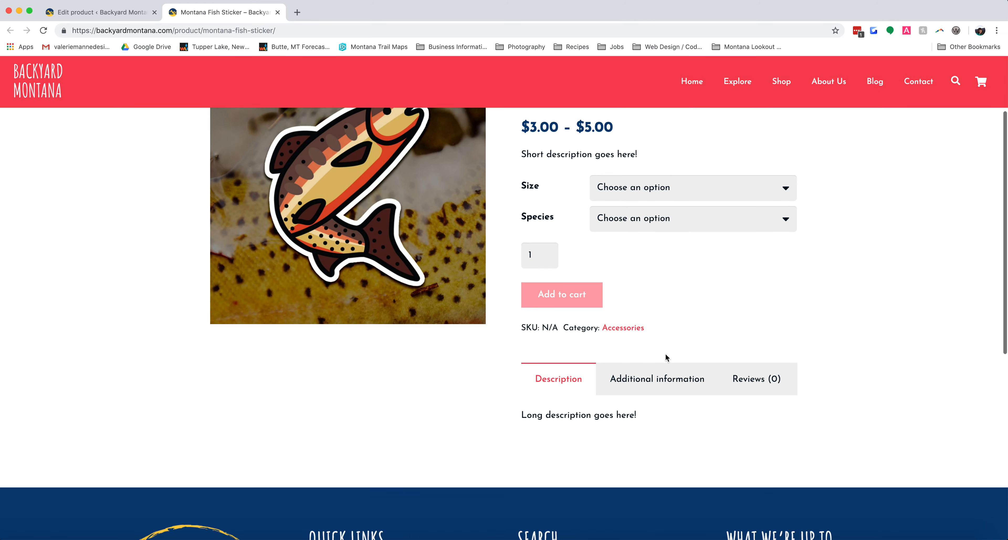
scroll(630, 416, "up", 3)
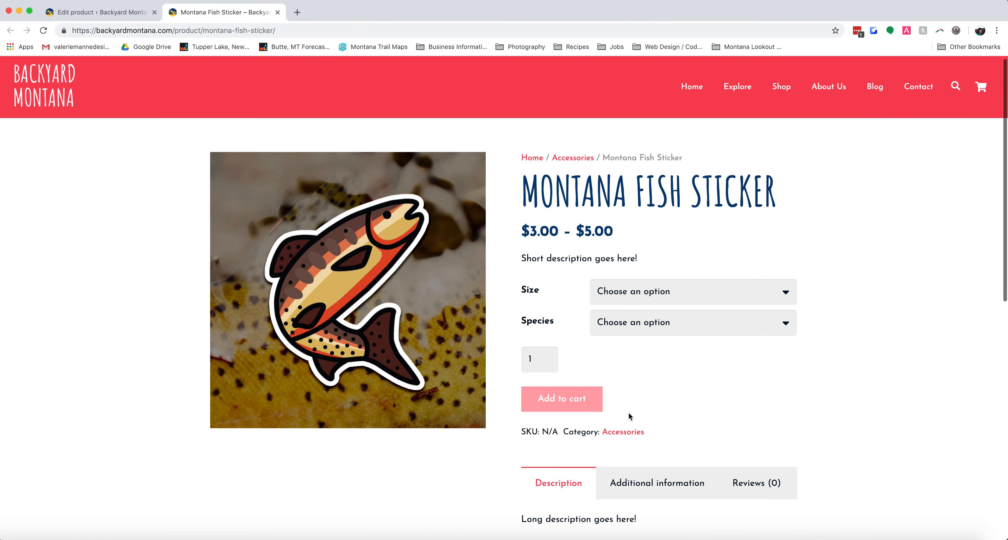
Preview the Medium Golden Trout variation on the product page by choosing that size and species.
left_click(666, 291)
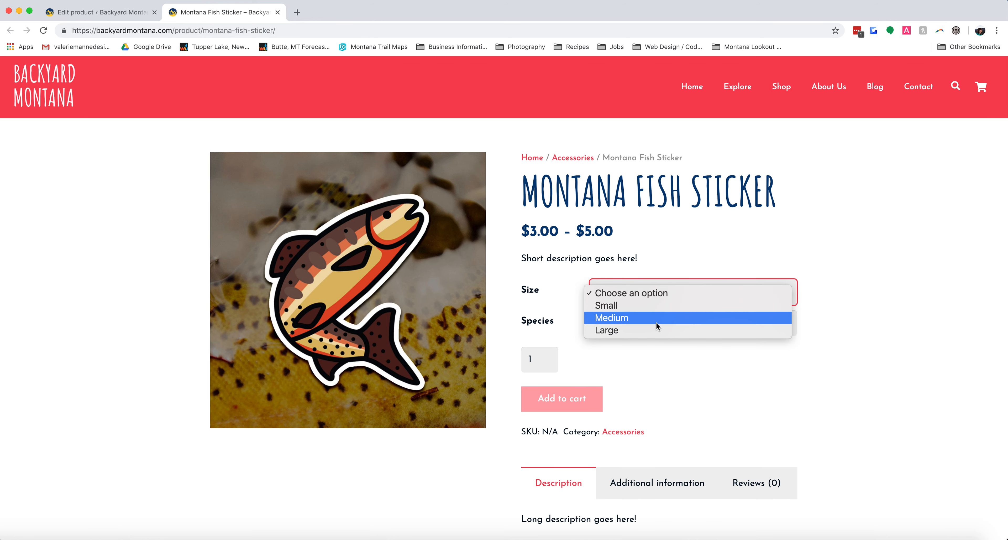
left_click(661, 263)
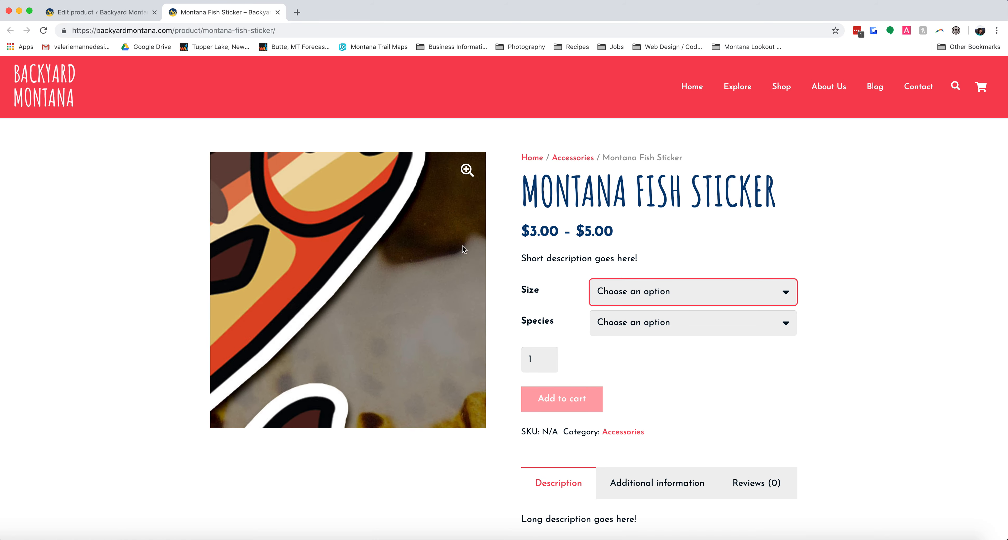
left_click(668, 292)
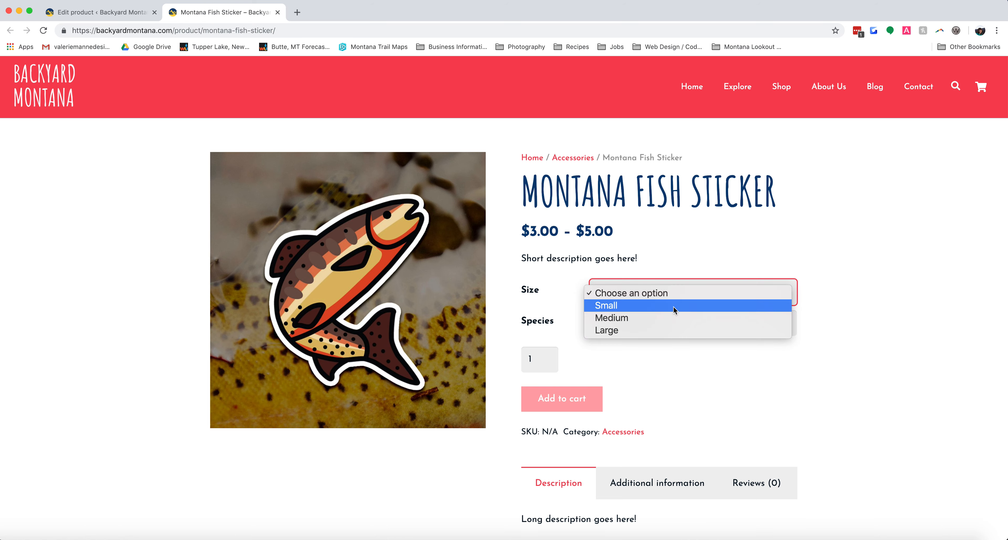
left_click(653, 318)
left_click(685, 324)
left_click(709, 348)
left_click(704, 323)
left_click(700, 311)
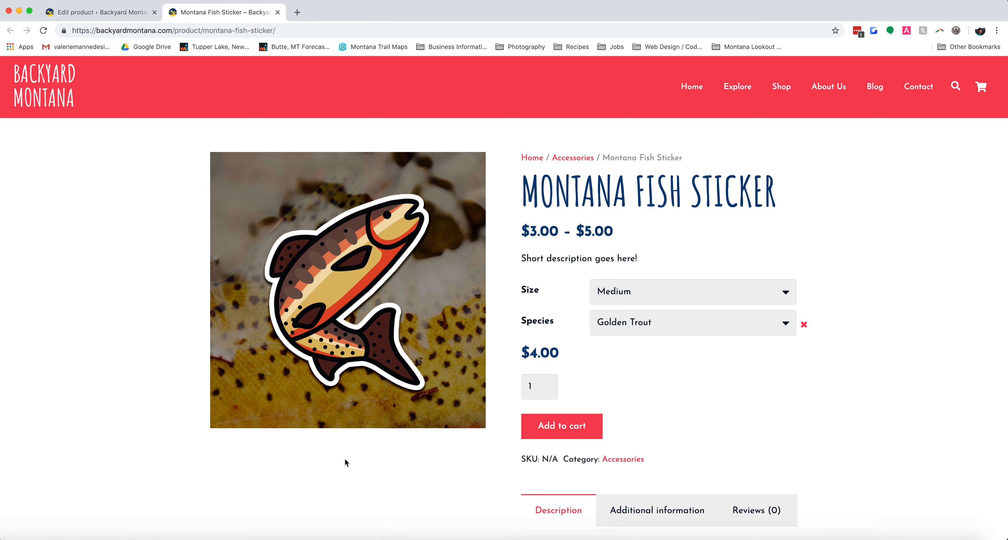
Switch the product page selection to species Cutthroat Trout and size Large to check that variation's image and price.
left_click(627, 322)
left_click(628, 337)
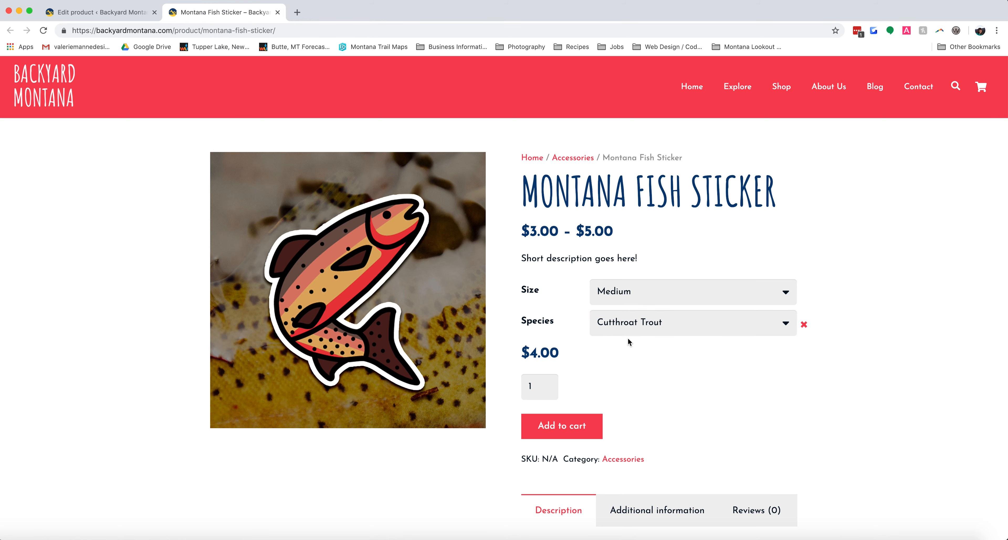
left_click(625, 291)
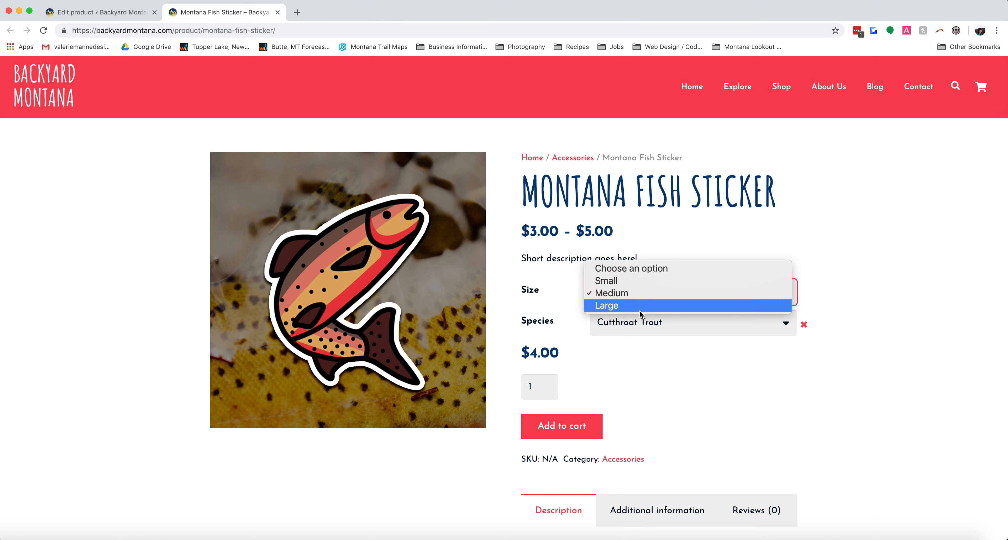
left_click(665, 302)
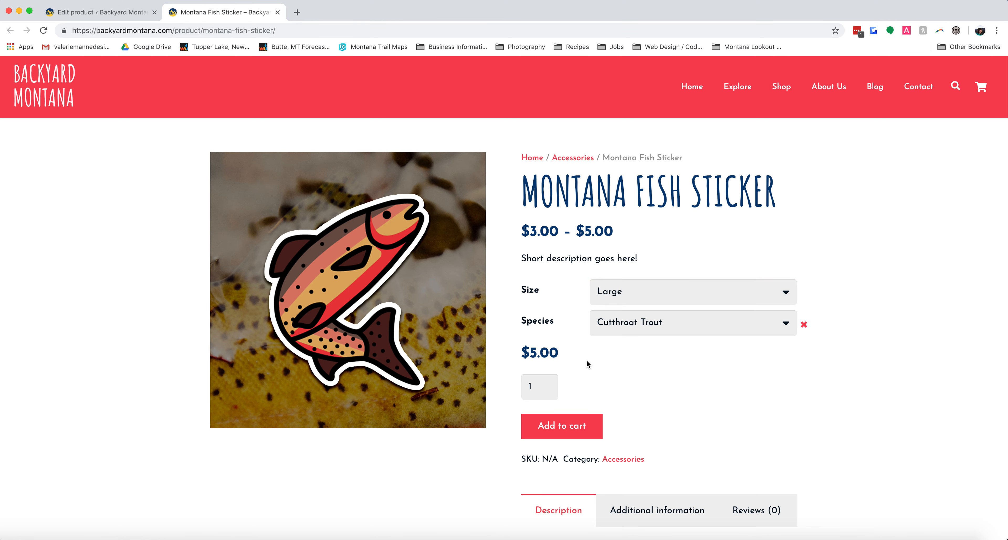